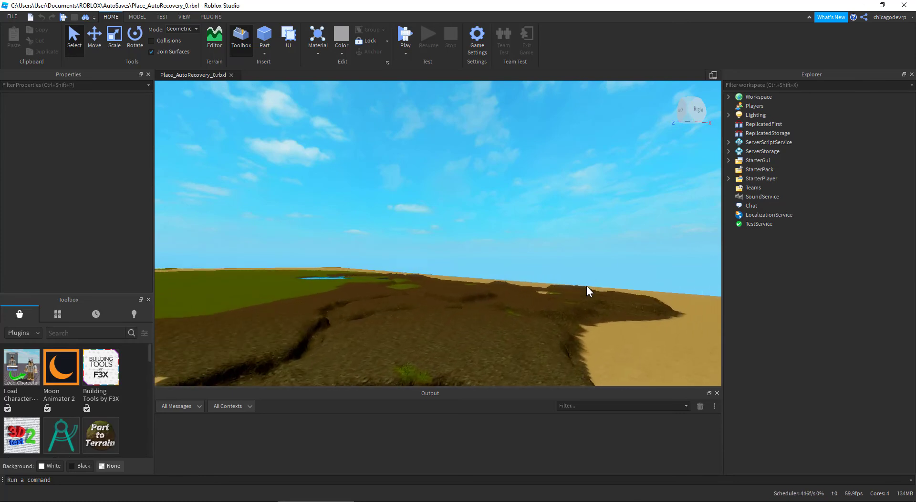
# Survey the recovered place's terrain from the brown hills along the sand edge to the lake with the rocky island
pyautogui.press('w')
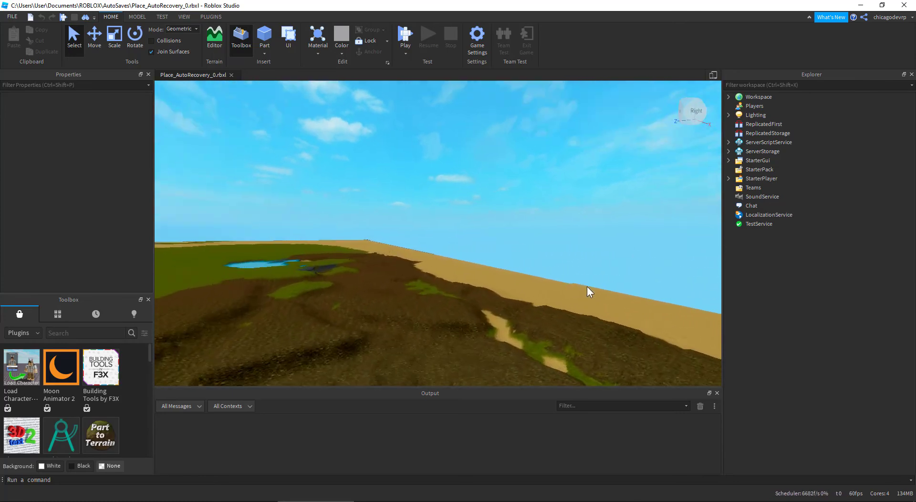
pyautogui.press('w')
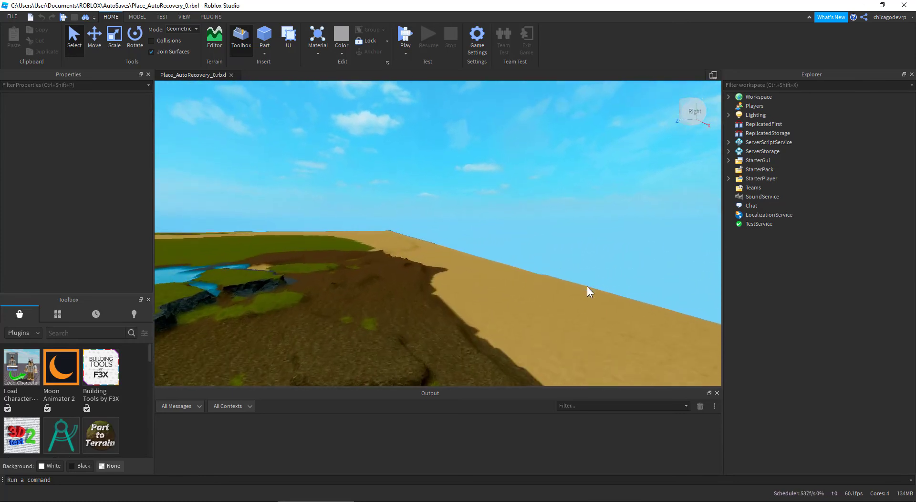
pyautogui.moveTo(587, 286); pyautogui.dragTo(605, 285, button='right')
pyautogui.press('s')
pyautogui.press('w')
pyautogui.press('s')
pyautogui.press('w')
pyautogui.press('w')
pyautogui.press('w')
pyautogui.press('w')
pyautogui.press('s')
pyautogui.press('w')
pyautogui.press('w')
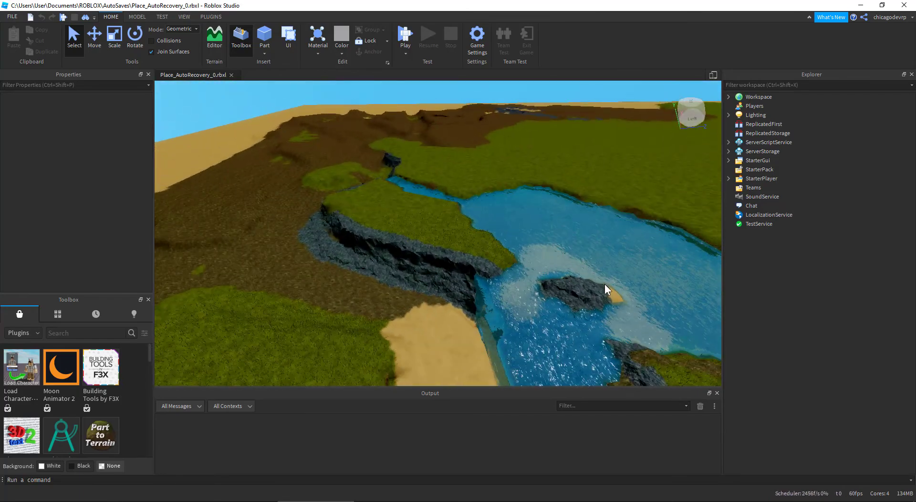
# Examine the rock cliff beside the lake and the rock-ringed sand pits in the brown hills
pyautogui.press('w')
pyautogui.press('a')
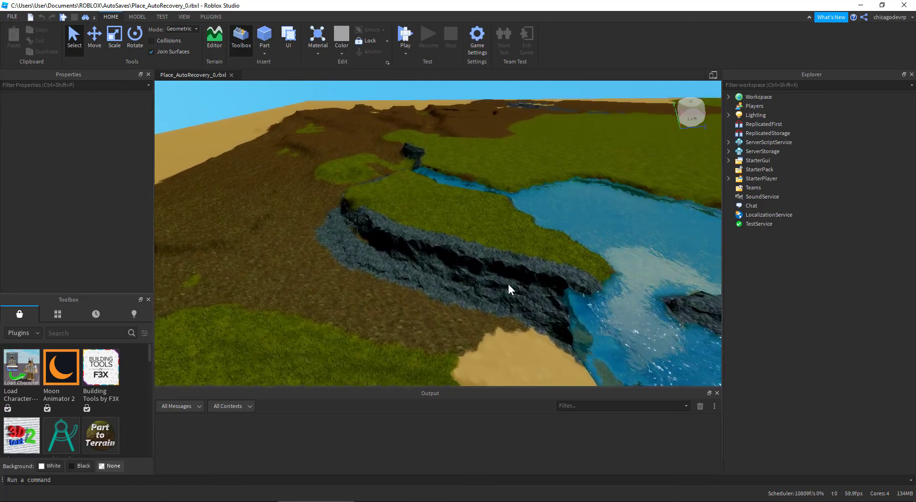
pyautogui.press('w')
pyautogui.moveTo(508, 284); pyautogui.dragTo(508, 282, button='right')
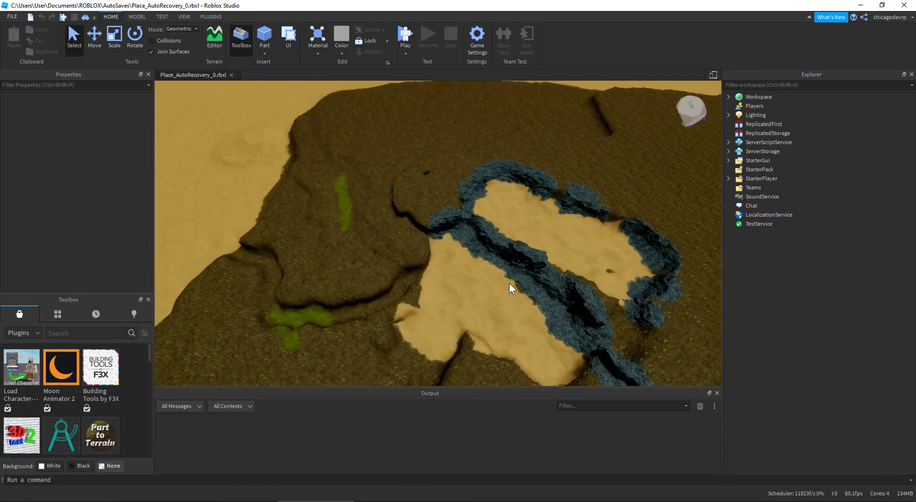
pyautogui.press('s')
pyautogui.moveTo(439, 255); pyautogui.dragTo(439, 256, button='right')
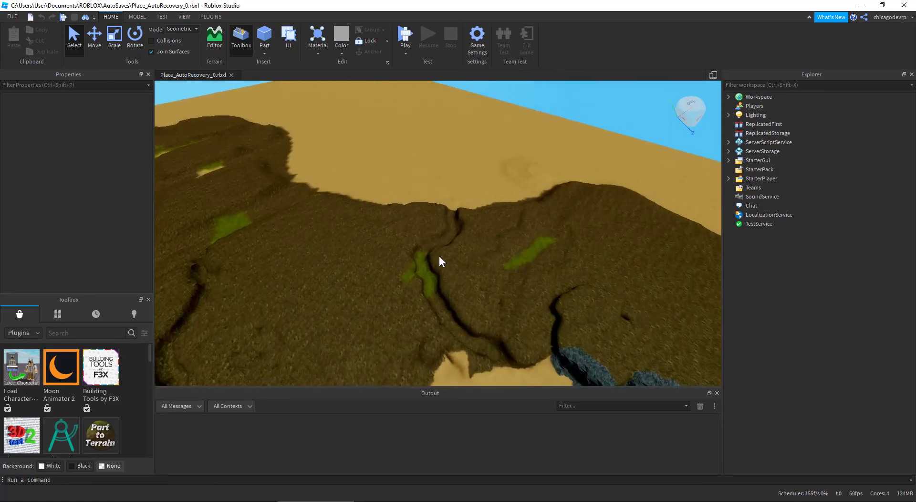
pyautogui.press('s')
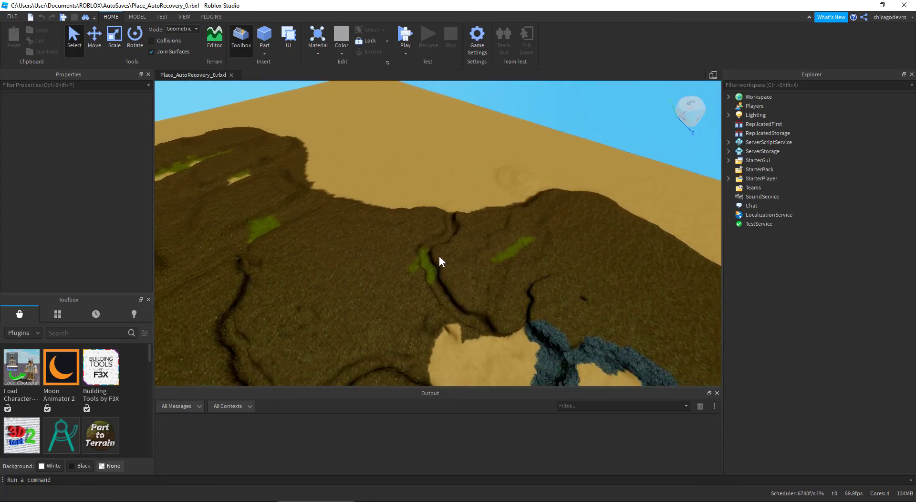
# Examine the sandy shore terraces below the hills and the edge where the sand meets the grassland
pyautogui.moveTo(439, 256); pyautogui.dragTo(350, 188, button='right')
pyautogui.press('w')
pyautogui.press('w')
pyautogui.press('s')
pyautogui.press('w')
pyautogui.press('s')
pyautogui.press('w')
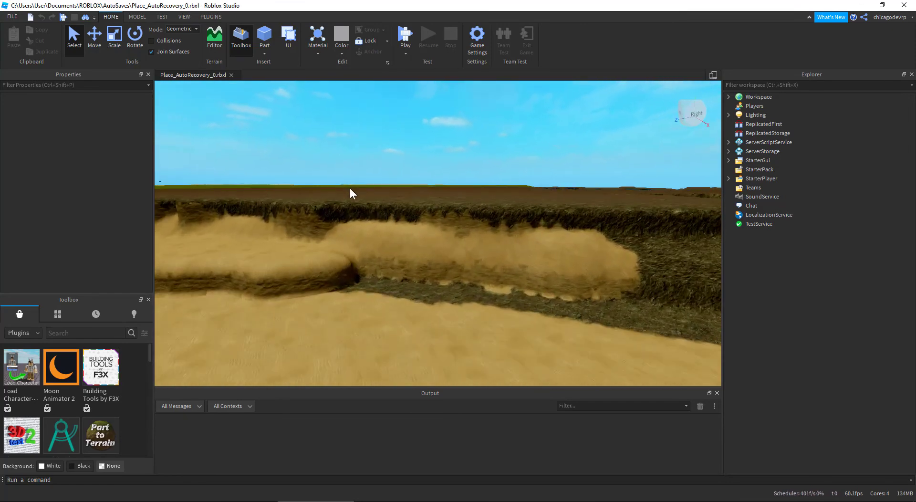
pyautogui.press('a')
pyautogui.press('s')
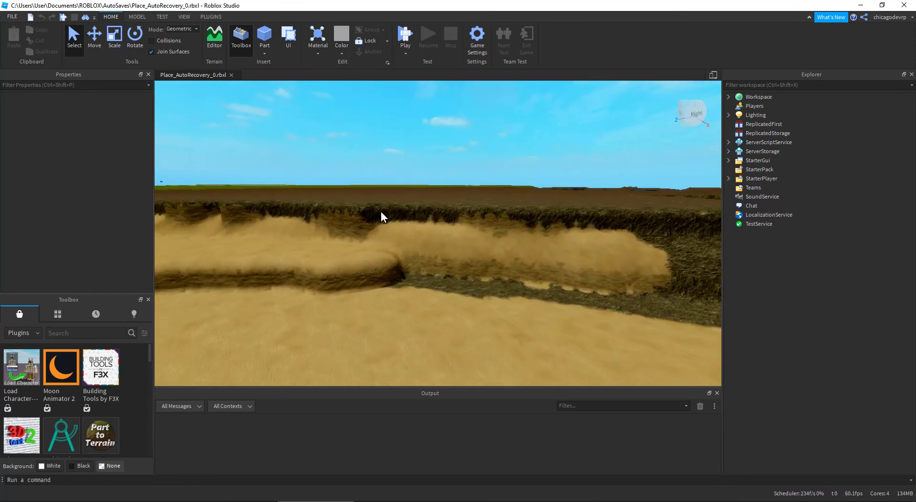
pyautogui.press('a')
pyautogui.press('s')
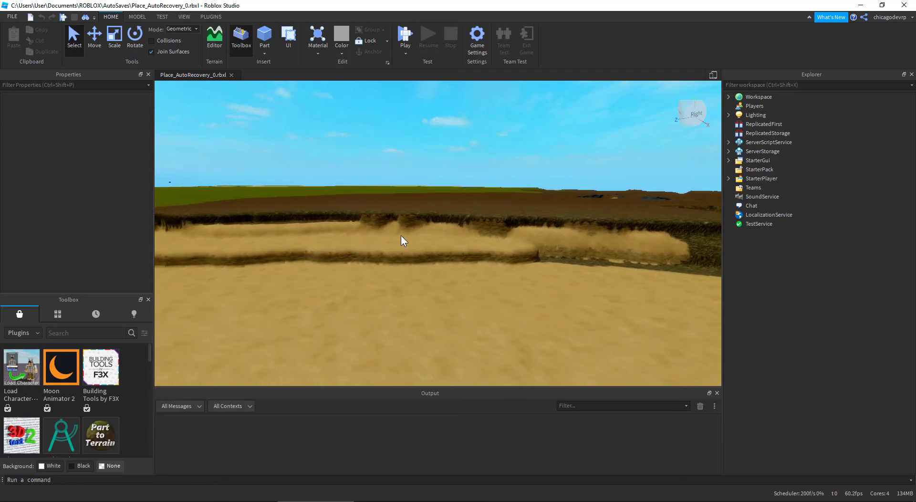
pyautogui.moveTo(397, 235); pyautogui.dragTo(399, 236, button='right')
pyautogui.press('w')
pyautogui.press('s')
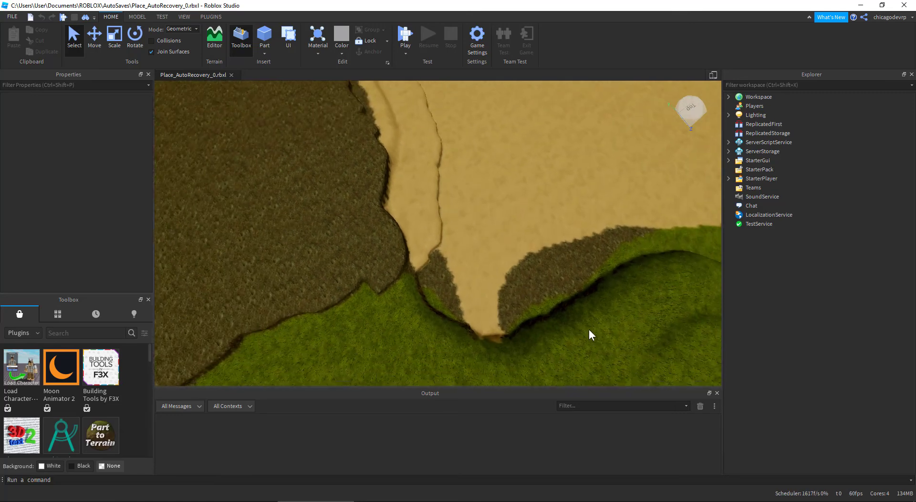
pyautogui.press('s')
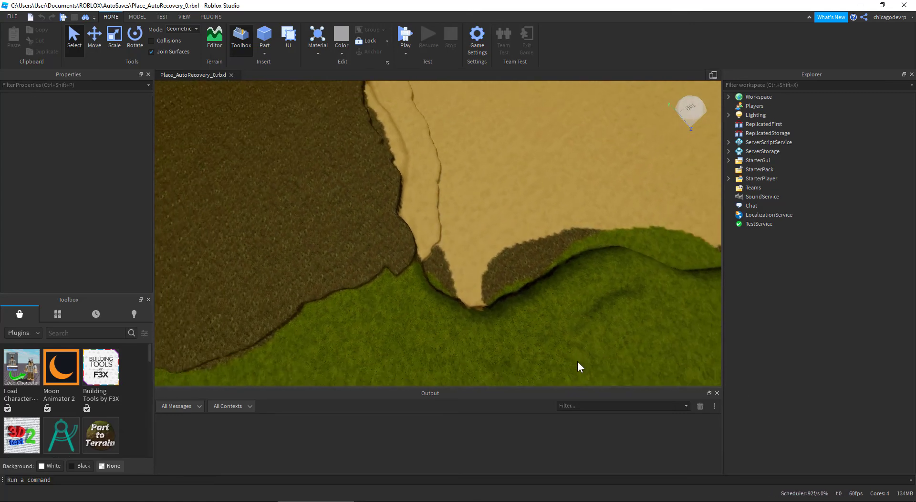
# Save the place to Roblox under Rovative Studios, overwriting the existing rp game place
pyautogui.click(11, 17)
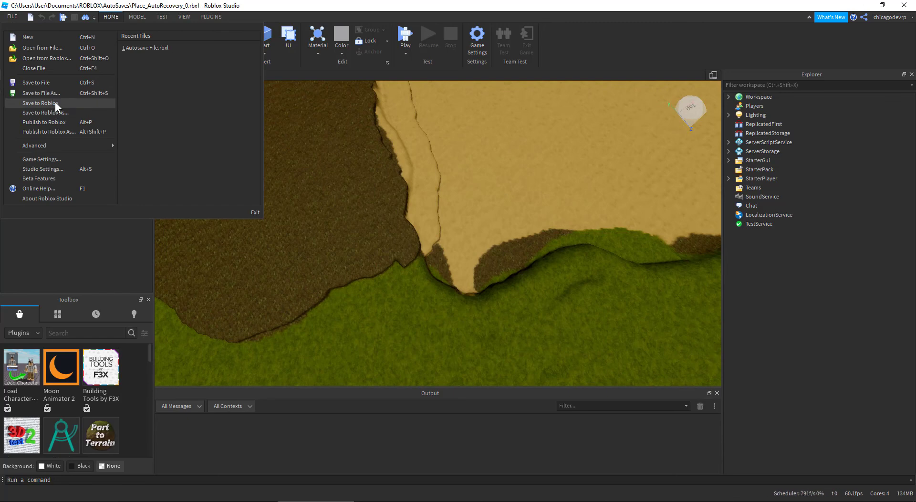
pyautogui.click(55, 111)
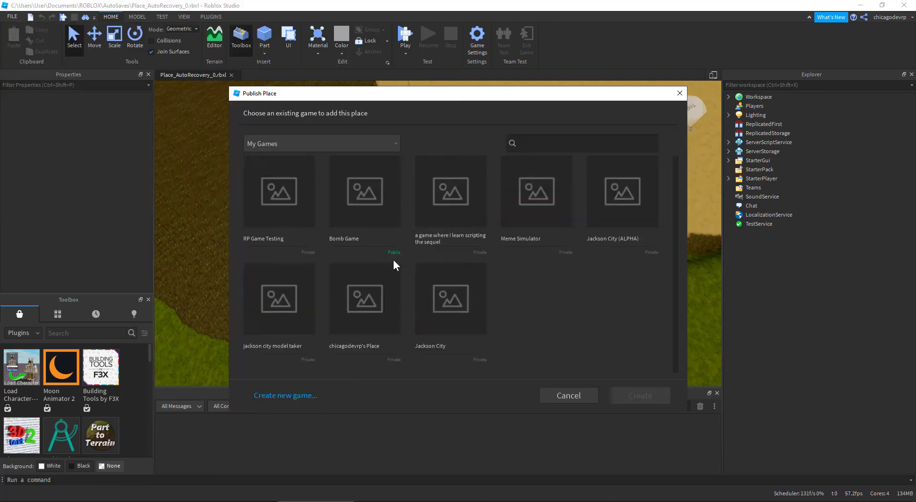
pyautogui.click(339, 139)
pyautogui.click(325, 177)
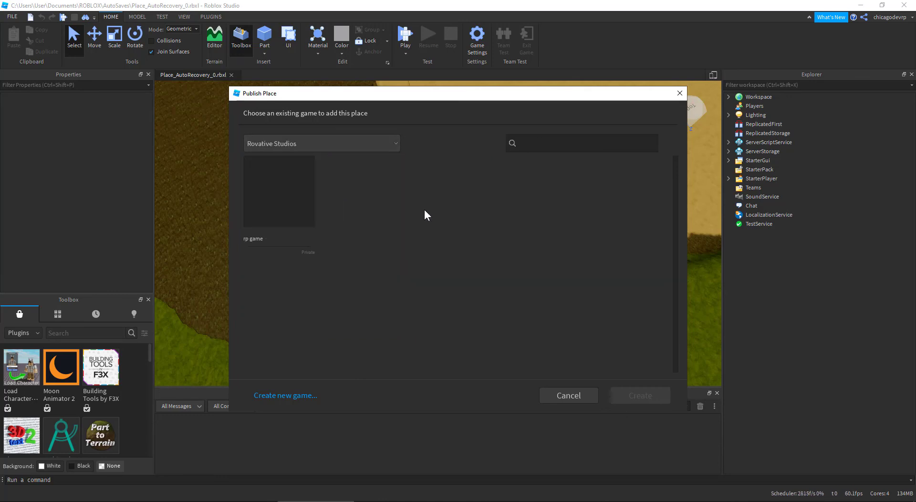
pyautogui.click(269, 210)
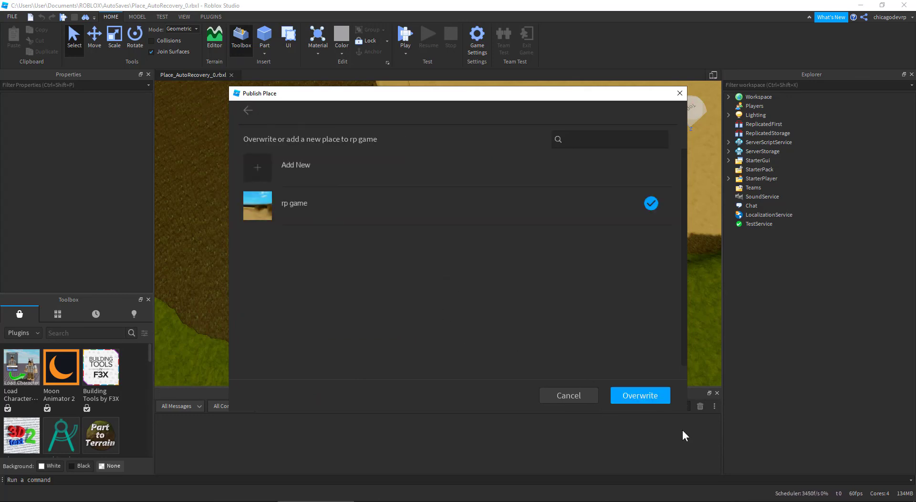
pyautogui.click(651, 405)
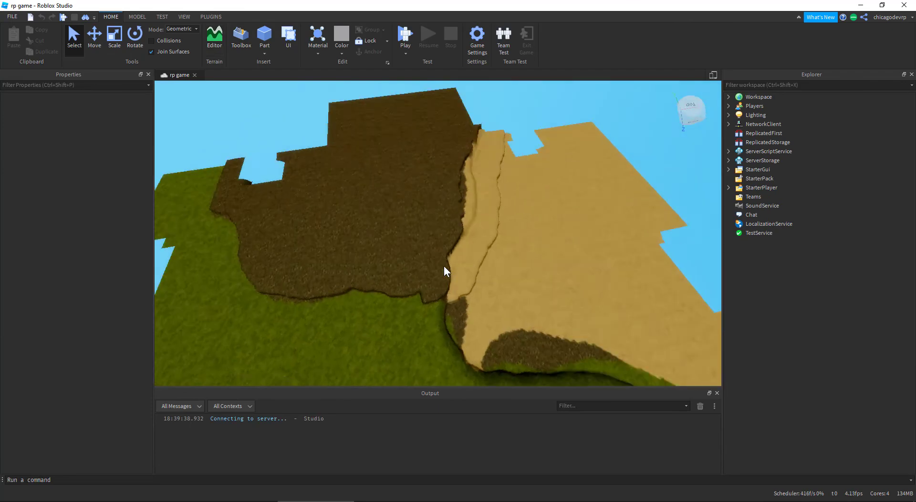
# Survey the rp game terrain from the sand strip across the grassland to the lake
pyautogui.moveTo(443, 264); pyautogui.dragTo(445, 267, button='right')
pyautogui.press('s')
pyautogui.press('d')
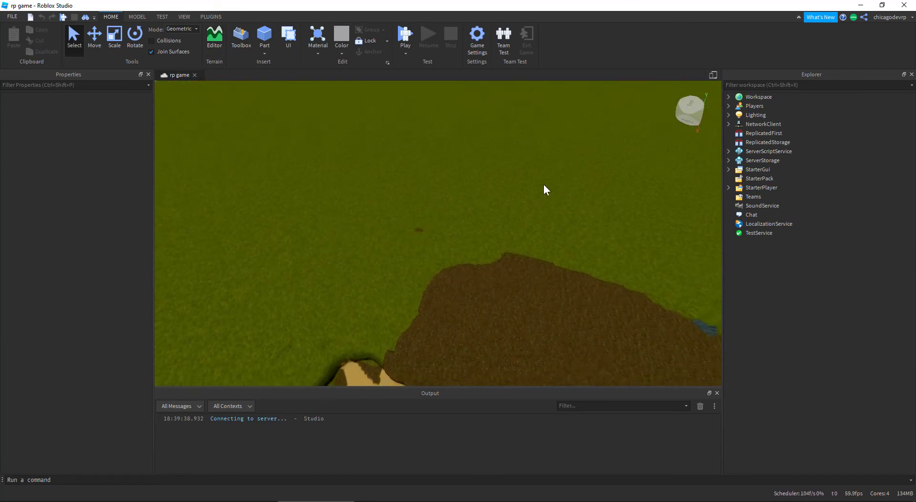
pyautogui.moveTo(562, 205); pyautogui.dragTo(562, 205, button='right')
pyautogui.press('w')
pyautogui.press('w')
pyautogui.press('w')
pyautogui.press('w')
pyautogui.press('w')
pyautogui.press('w')
pyautogui.press('s')
pyautogui.press('s')
pyautogui.moveTo(611, 179); pyautogui.dragTo(366, 155, button='right')
pyautogui.moveTo(488, 173); pyautogui.dragTo(488, 174, button='right')
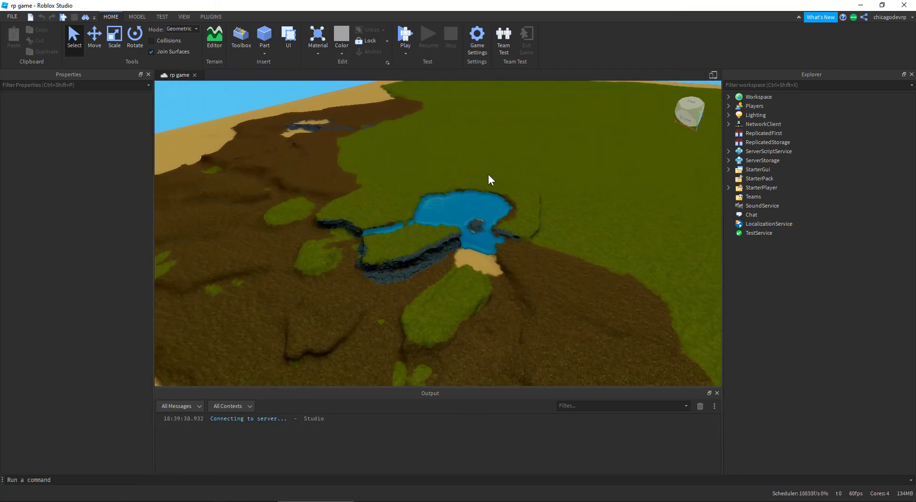
# Examine the brown hills around the lake and the rocky trench leading to the sand pits
pyautogui.press('w')
pyautogui.press('a')
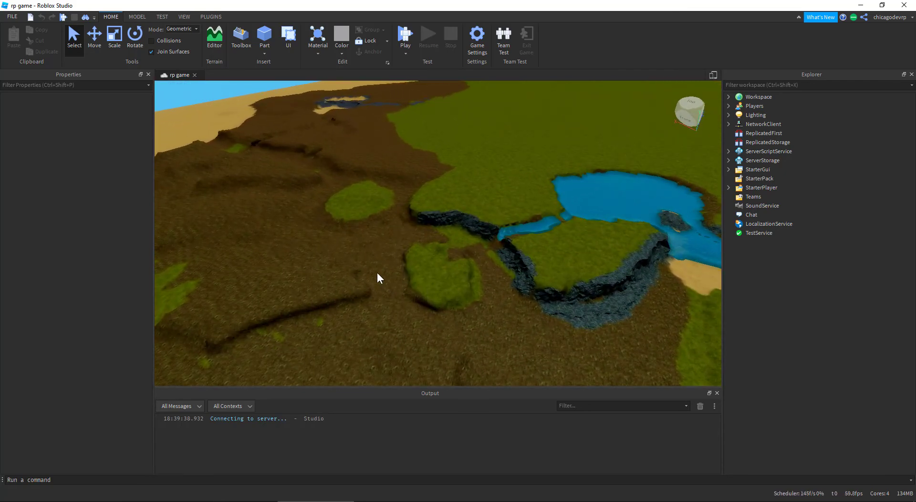
pyautogui.moveTo(388, 211); pyautogui.dragTo(434, 206, button='right')
pyautogui.press('s')
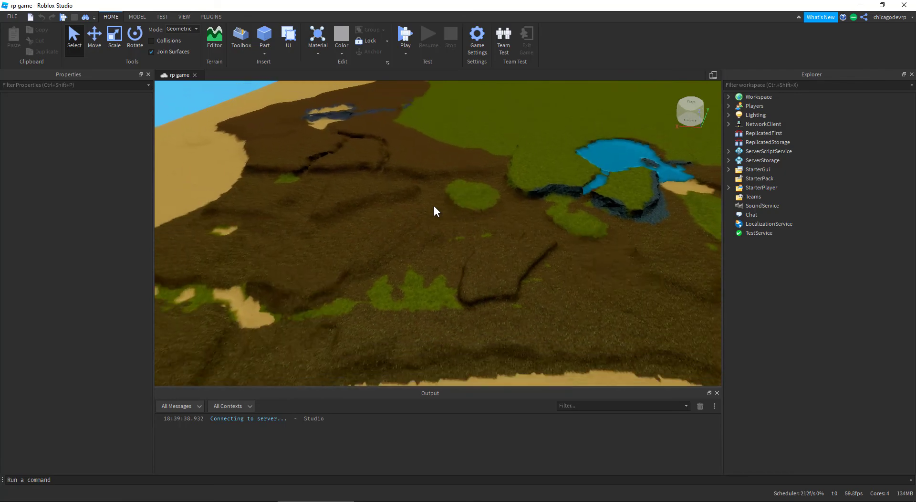
pyautogui.moveTo(328, 168); pyautogui.dragTo(371, 182, button='right')
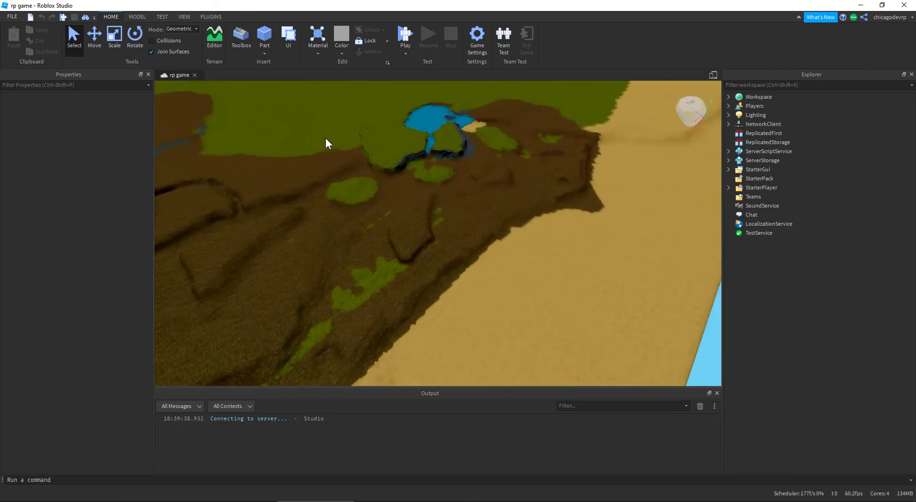
pyautogui.press('w')
pyautogui.moveTo(405, 161); pyautogui.dragTo(408, 161, button='right')
pyautogui.press('w')
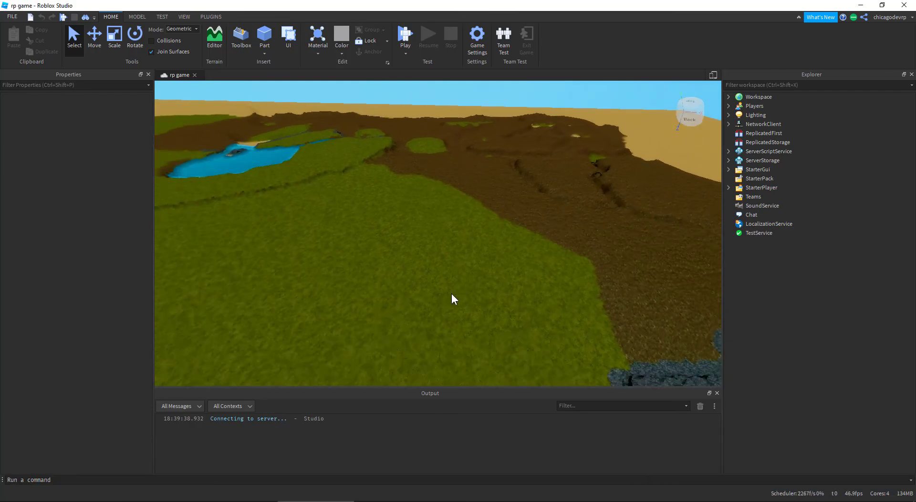
pyautogui.press('s')
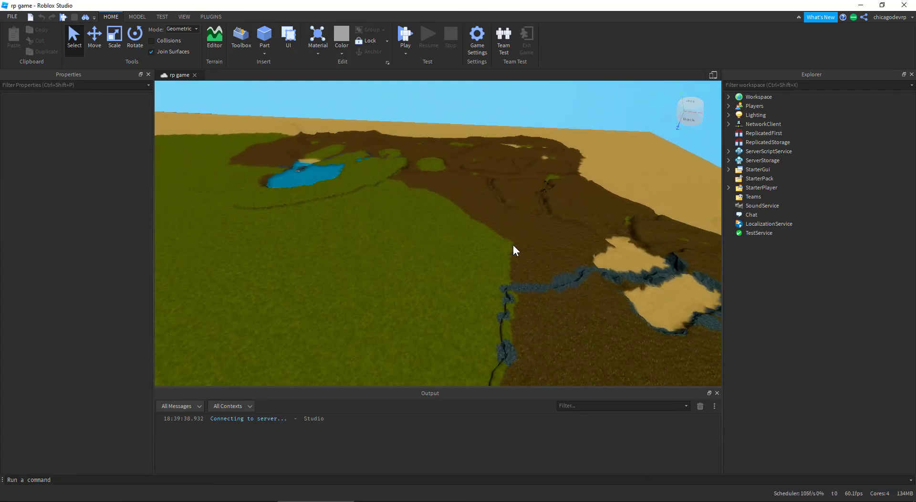
pyautogui.moveTo(504, 245); pyautogui.dragTo(505, 245, button='right')
pyautogui.press('s')
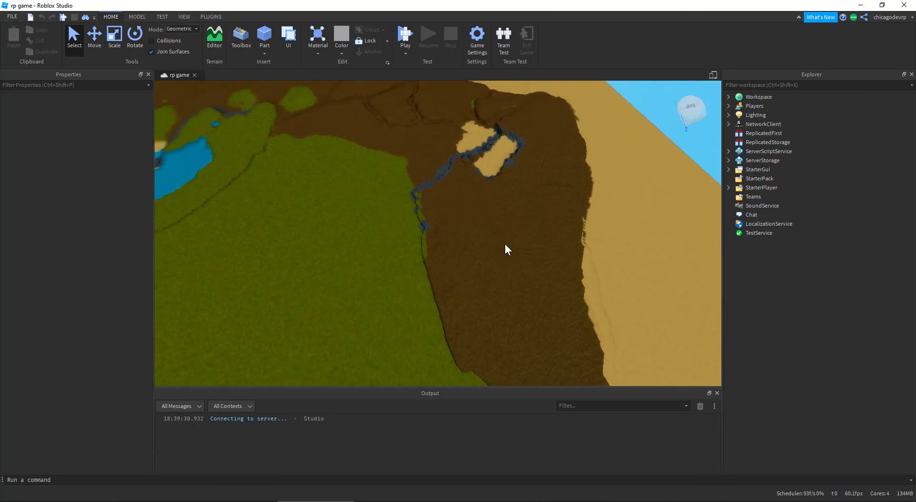
# Examine the ridges, grass patches and sandy gullies in the hills between the lake and the outer sand
pyautogui.moveTo(409, 143); pyautogui.dragTo(409, 143, button='right')
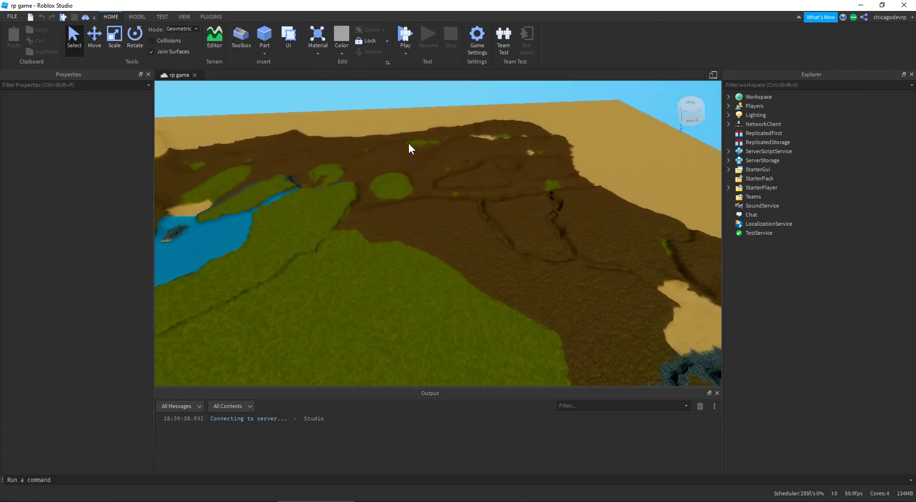
pyautogui.press('w')
pyautogui.moveTo(356, 115); pyautogui.dragTo(359, 116, button='right')
pyautogui.press('w')
pyautogui.press('a')
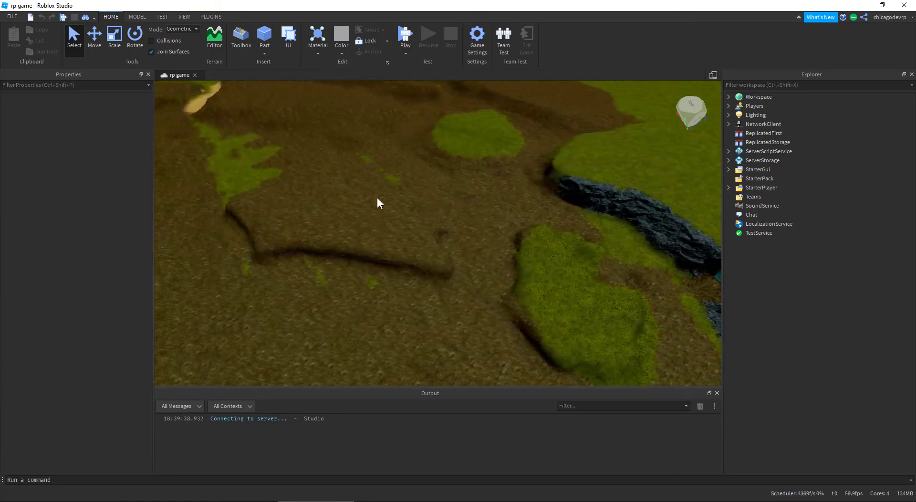
pyautogui.press('a')
pyautogui.moveTo(436, 259); pyautogui.dragTo(436, 260, button='right')
pyautogui.press('s')
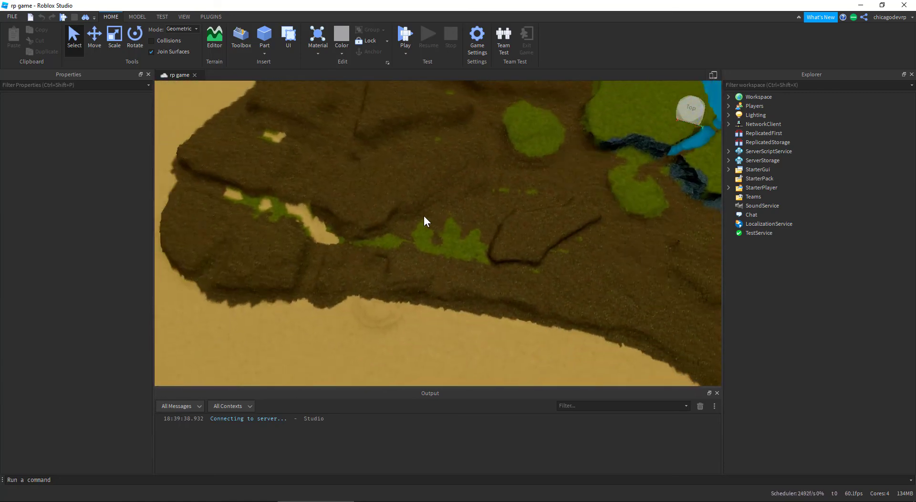
pyautogui.press('s')
pyautogui.press('a')
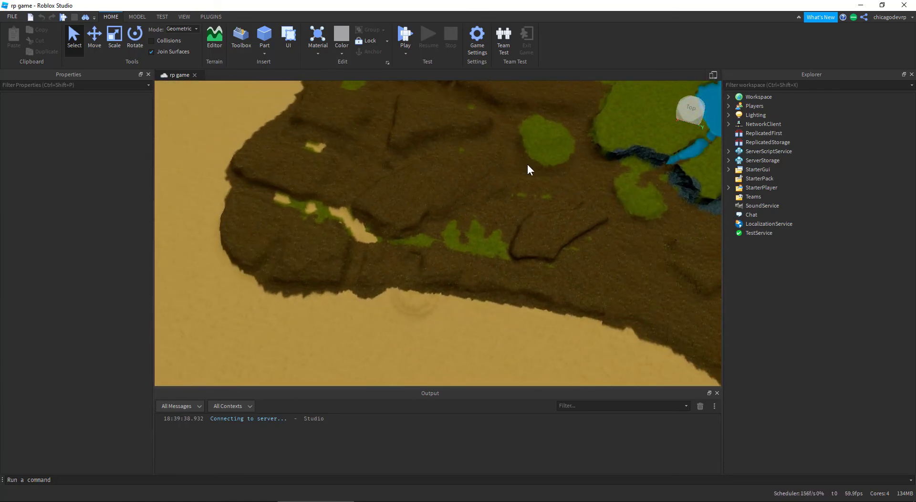
# Inspect the rock-ringed sand pits and their surrounding ridges from ground level and from above
pyautogui.press('w')
pyautogui.moveTo(402, 202); pyautogui.dragTo(400, 203, button='right')
pyautogui.press('w')
pyautogui.press('w')
pyautogui.press('w')
pyautogui.press('w')
pyautogui.press('w')
pyautogui.press('s')
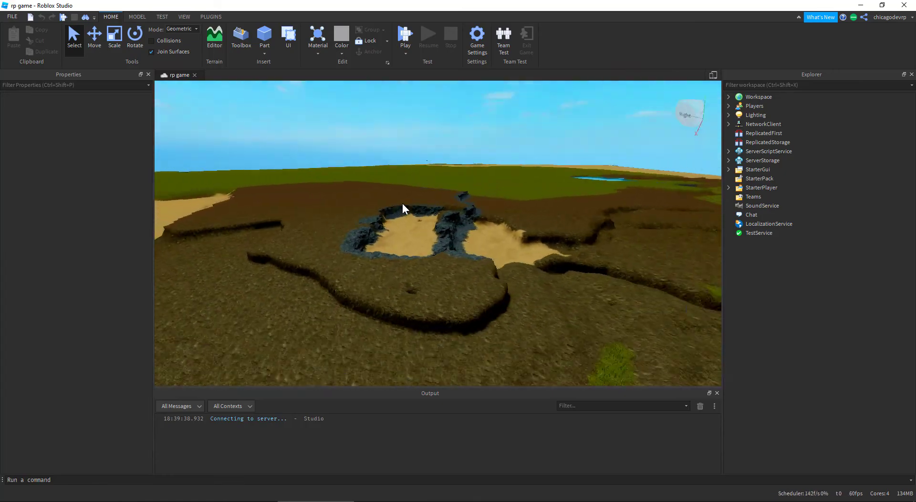
pyautogui.press('d')
pyautogui.moveTo(400, 202); pyautogui.dragTo(402, 204, button='right')
pyautogui.press('w')
pyautogui.press('w')
pyautogui.moveTo(449, 249); pyautogui.dragTo(397, 215, button='right')
pyautogui.press('s')
pyautogui.press('a')
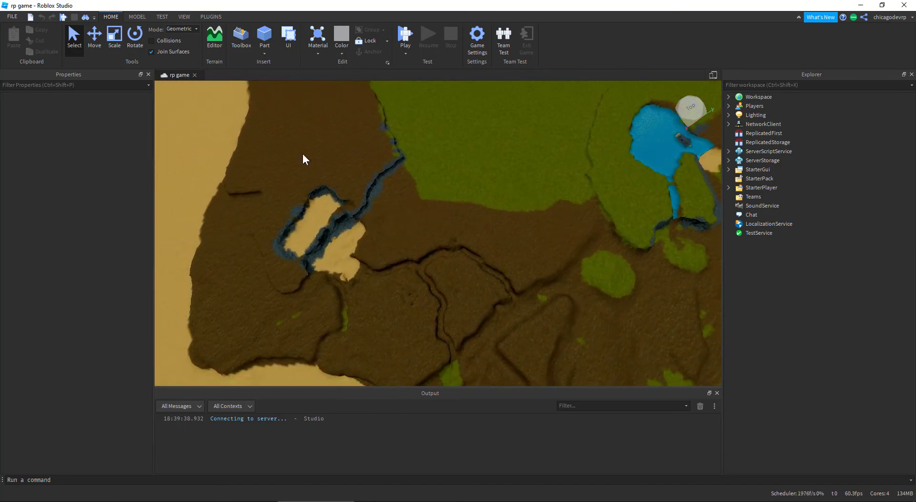
# Examine the narrow ravines in the hills and the grassland beyond the lake, including an overview of the whole landmass
pyautogui.moveTo(566, 259); pyautogui.dragTo(565, 259, button='right')
pyautogui.scroll(2, 354, 200)
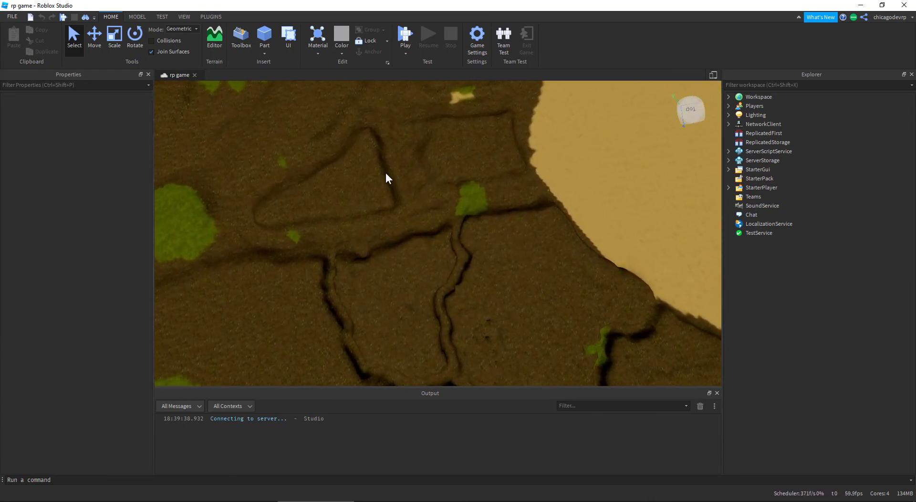
pyautogui.moveTo(354, 237); pyautogui.dragTo(354, 237, button='right')
pyautogui.press('d')
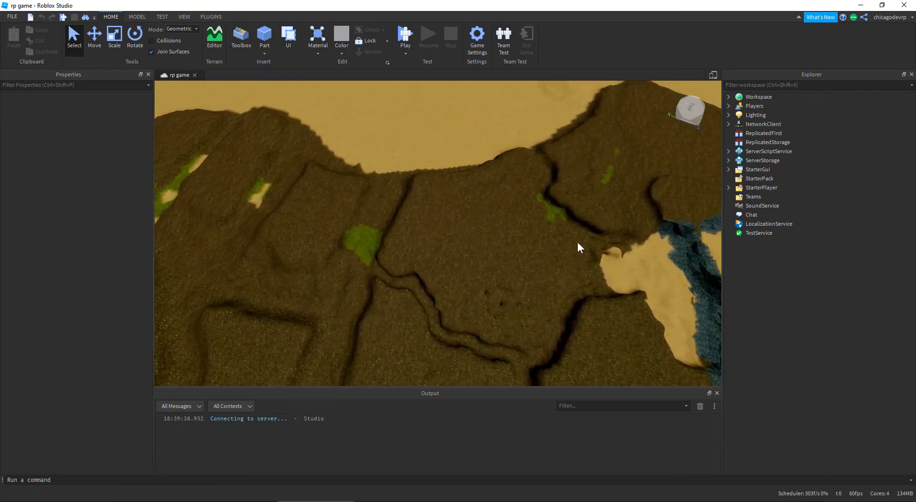
pyautogui.press('w')
pyautogui.moveTo(519, 232); pyautogui.dragTo(517, 233, button='right')
pyautogui.press('d')
pyautogui.press('s')
pyautogui.press('w')
pyautogui.moveTo(426, 142); pyautogui.dragTo(397, 161, button='right')
pyautogui.press('s')
pyautogui.press('d')
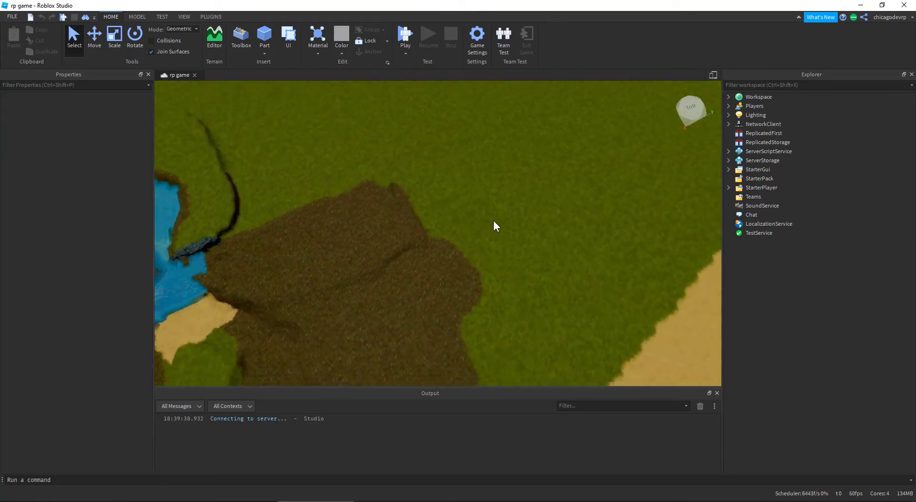
pyautogui.moveTo(493, 221); pyautogui.dragTo(494, 219, button='right')
pyautogui.press('s')
pyautogui.moveTo(432, 212); pyautogui.dragTo(431, 212, button='right')
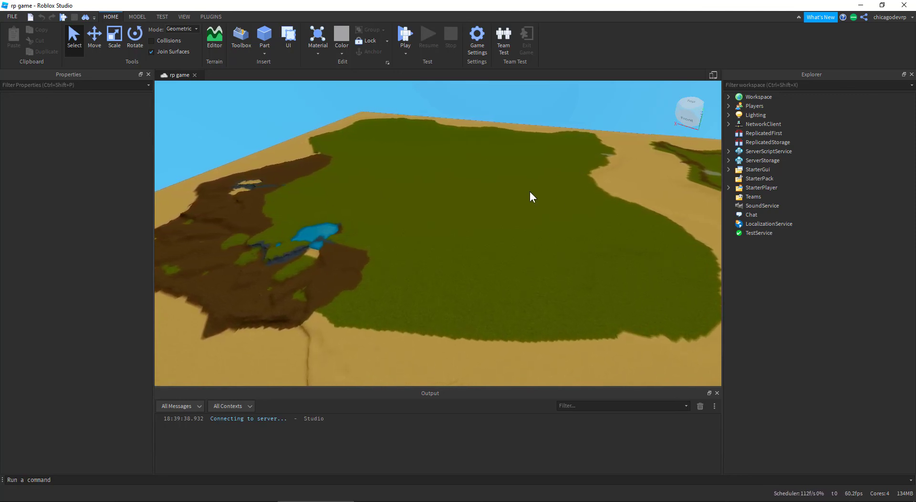
# Examine the wide grassland from above and the grassy ground beside the brown hills near the lake
pyautogui.press('w')
pyautogui.moveTo(397, 205)
pyautogui.mouseDown(button='right')
pyautogui.moveTo(406, 208)
pyautogui.moveTo(397, 206)
pyautogui.mouseUp(button='right')
pyautogui.press('w')
pyautogui.press('w')
pyautogui.press('w')
pyautogui.scroll(-10, 397, 205)
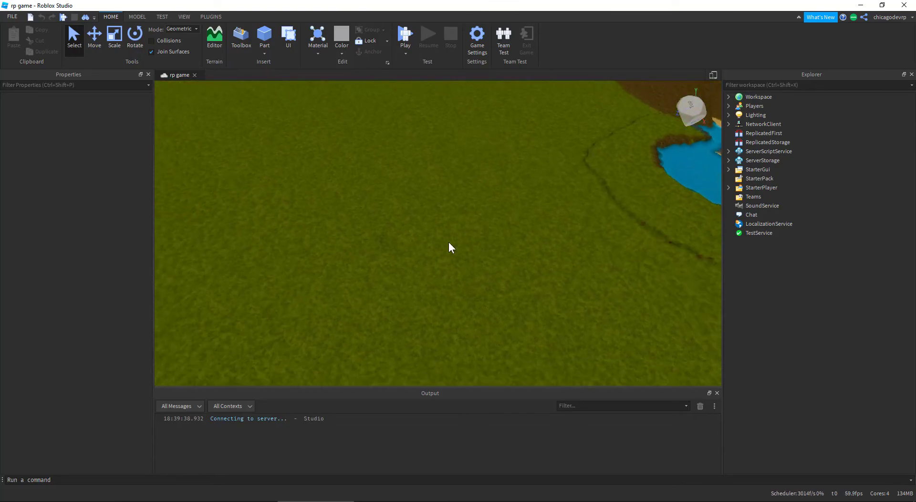
pyautogui.moveTo(514, 248); pyautogui.dragTo(511, 249, button='right')
pyautogui.press('w')
pyautogui.press('w')
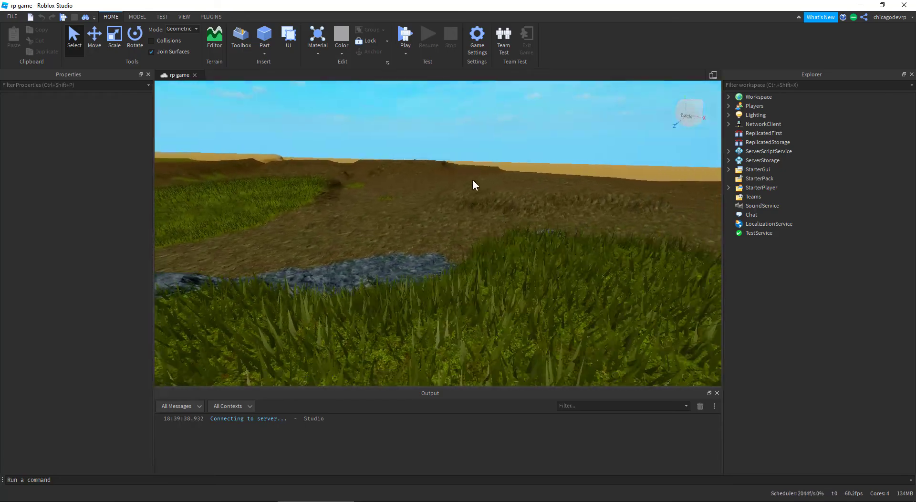
# Inspect the rocky trench and grass patches in the hills, including an overview of the lake area
pyautogui.press('d')
pyautogui.press('s')
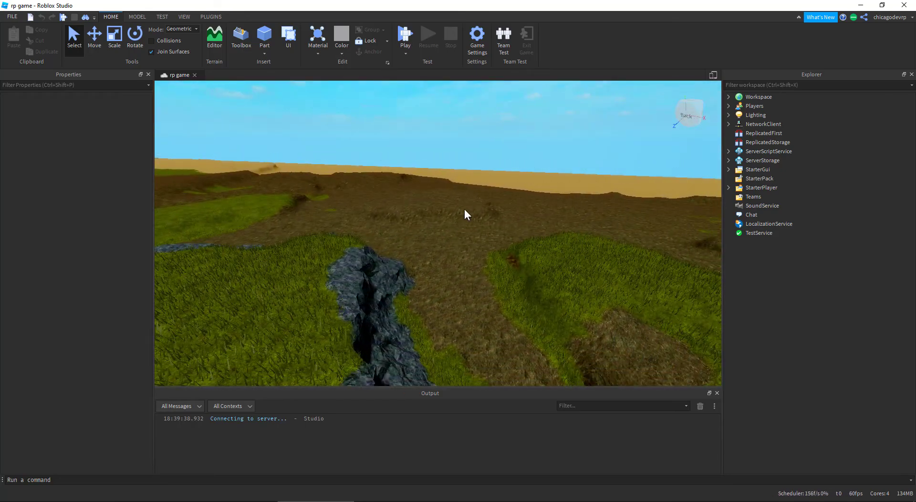
pyautogui.press('s')
pyautogui.moveTo(459, 206); pyautogui.dragTo(470, 207, button='right')
pyautogui.press('w')
pyautogui.moveTo(292, 221); pyautogui.dragTo(405, 243, button='right')
pyautogui.press('s')
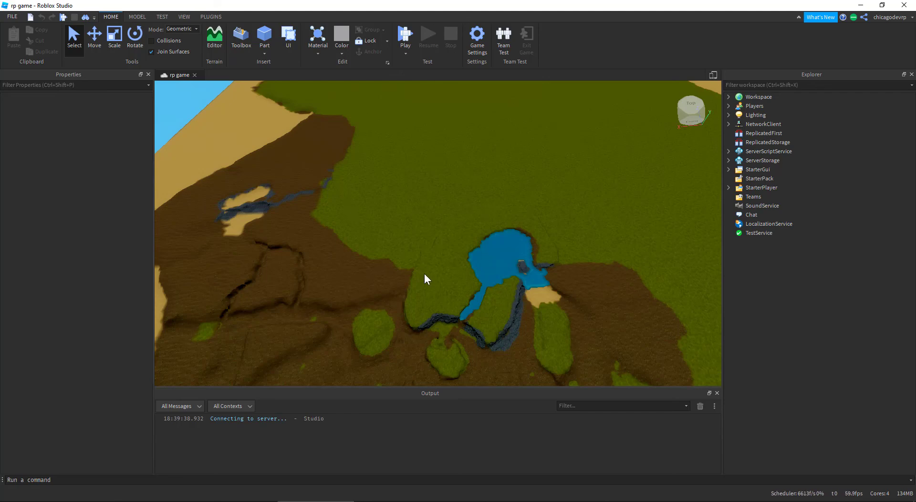
# Examine the terrain between the lake and the rock-ringed sand pits, viewing the pits up close and from above
pyautogui.scroll(8, 368, 293)
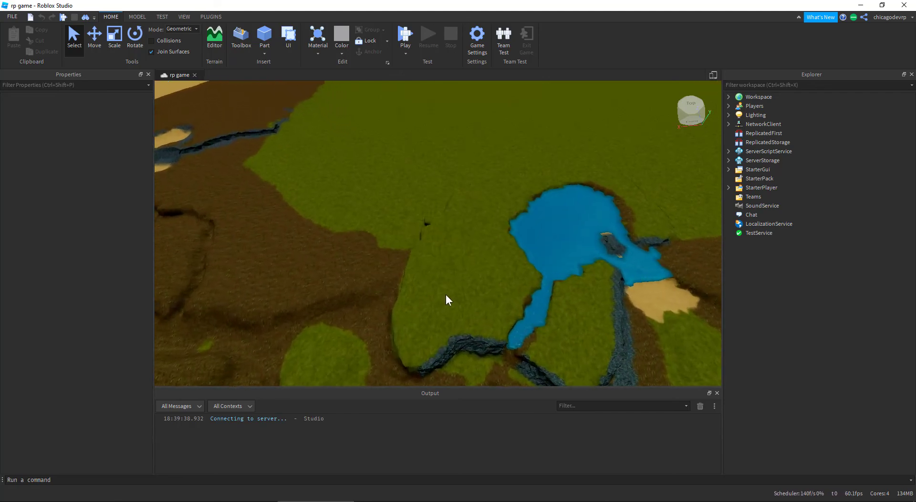
pyautogui.moveTo(446, 294); pyautogui.dragTo(483, 299, button='right')
pyautogui.press('w')
pyautogui.press('w')
pyautogui.scroll(-5, 382, 237)
pyautogui.scroll(5, 483, 299)
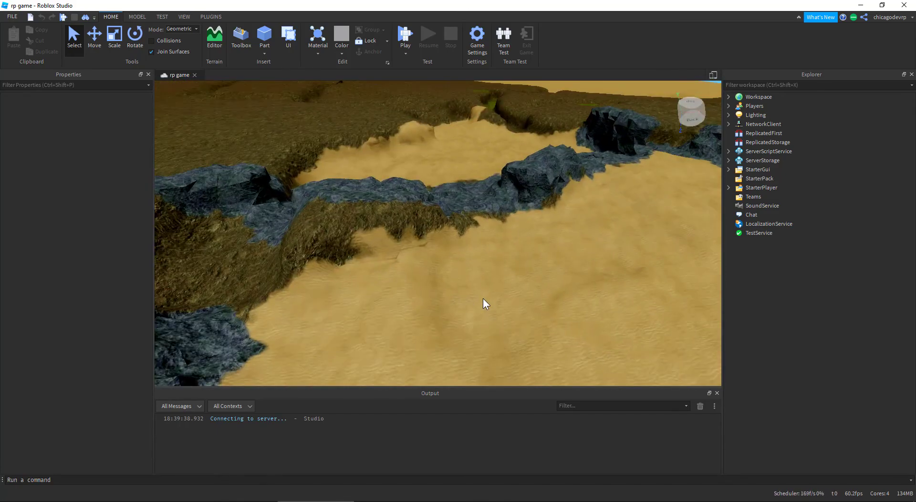
pyautogui.scroll(-2, 483, 299)
pyautogui.scroll(-5, 482, 297)
pyautogui.moveTo(444, 233); pyautogui.dragTo(445, 234, button='right')
pyautogui.press('s')
pyautogui.press('d')
pyautogui.click(393, 501)
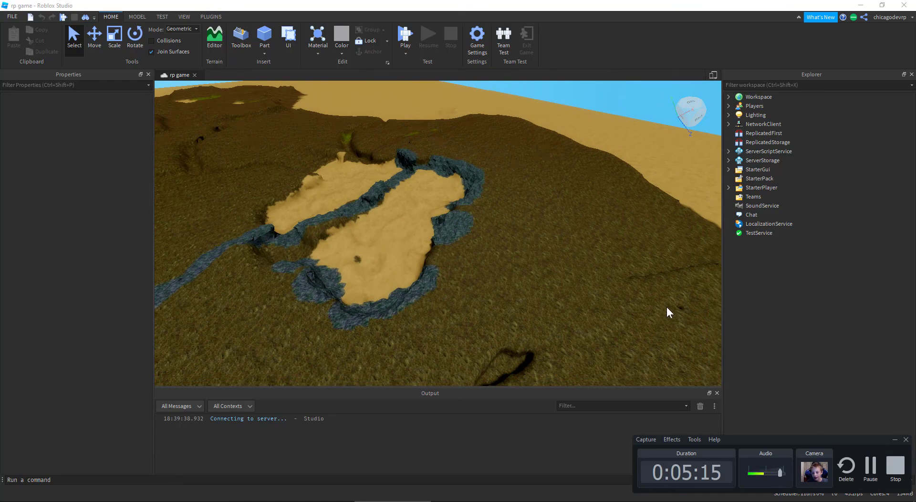
pyautogui.moveTo(667, 308); pyautogui.dragTo(668, 308, button='right')
pyautogui.press('s')
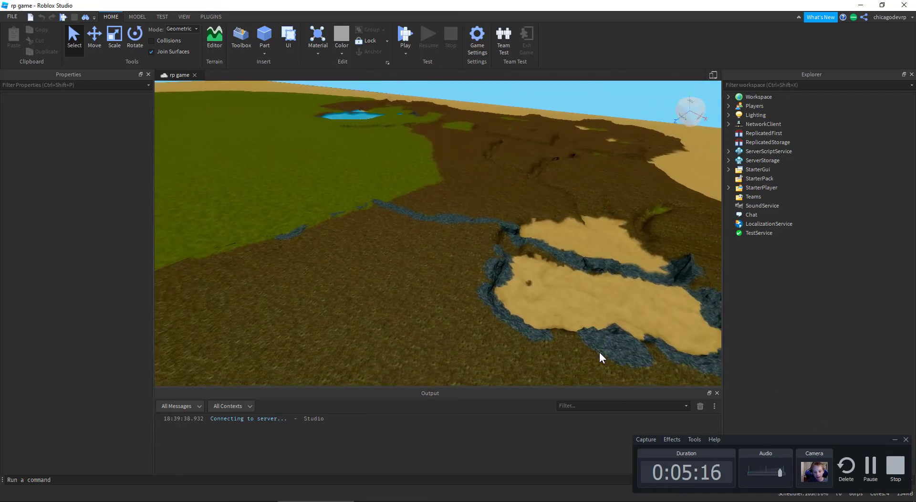
pyautogui.press('s')
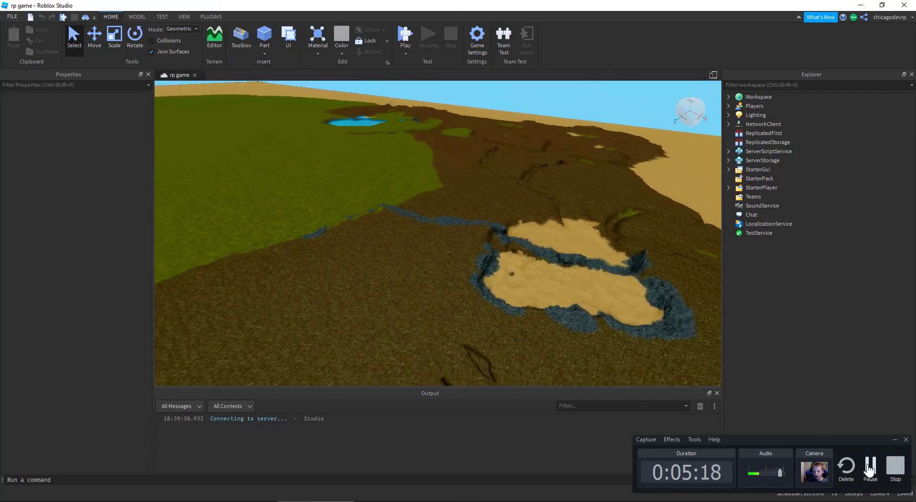
pyautogui.click(870, 470)
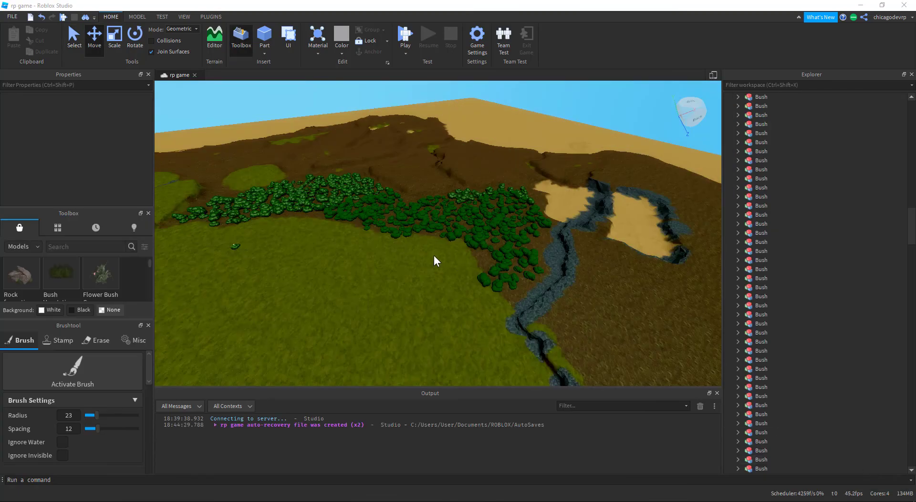
# Review the belt of bushes along the grassland's edge and the Brushtool plugin's placement settings
pyautogui.moveTo(499, 255); pyautogui.dragTo(501, 257, button='right')
pyautogui.press('w')
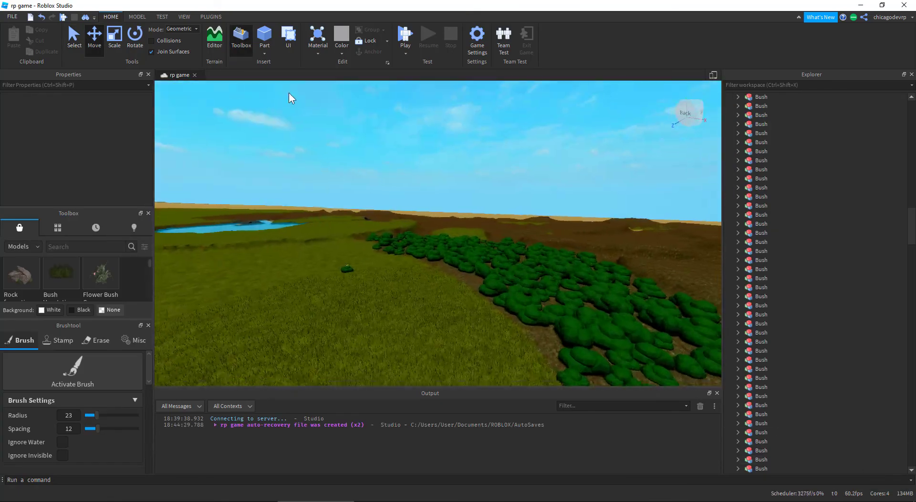
pyautogui.click(213, 16)
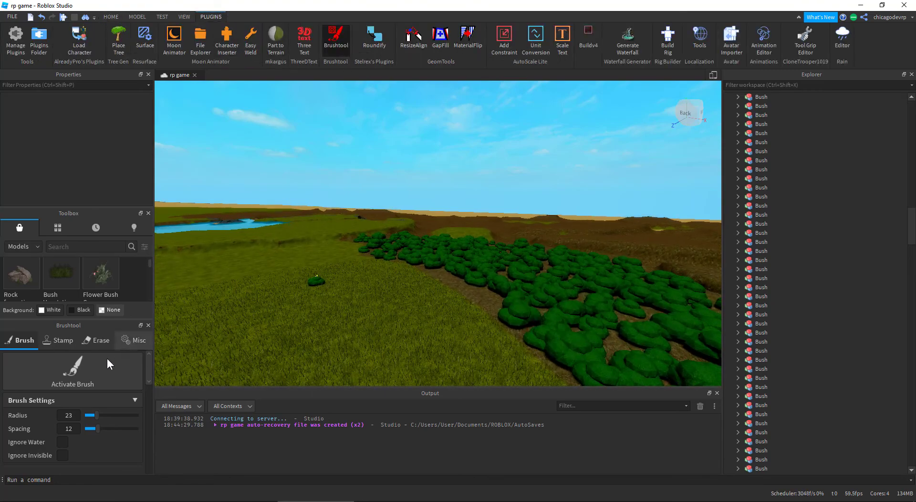
pyautogui.scroll(-3, 74, 433)
pyautogui.press('w')
pyautogui.moveTo(343, 253); pyautogui.dragTo(345, 252, button='right')
pyautogui.scroll(-2, 63, 289)
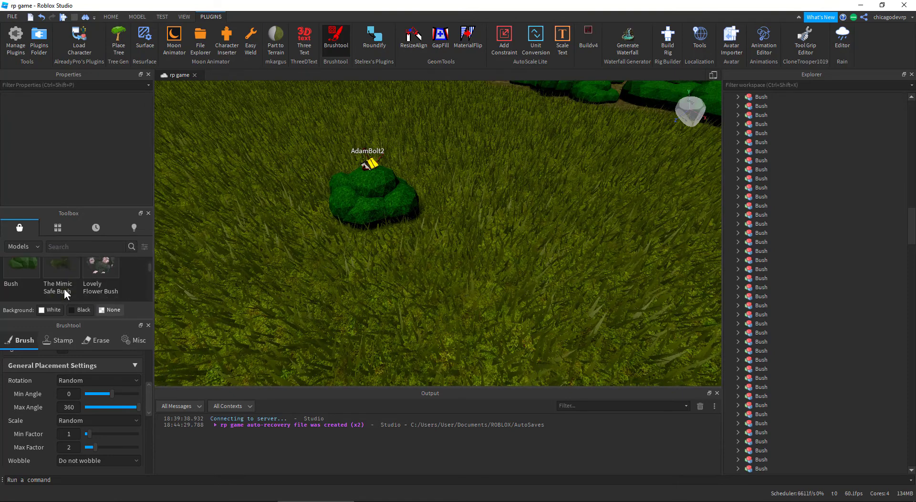
pyautogui.click(24, 270)
pyautogui.scroll(-1, 11, 272)
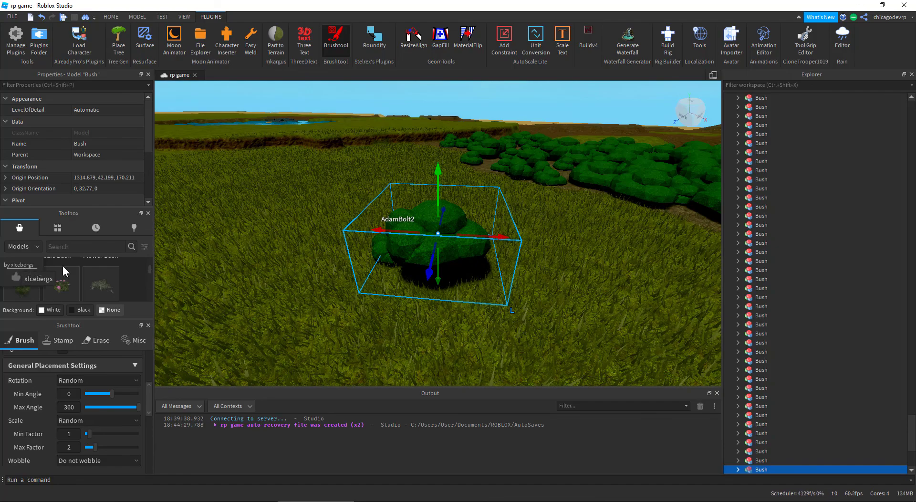
pyautogui.press('Delete')
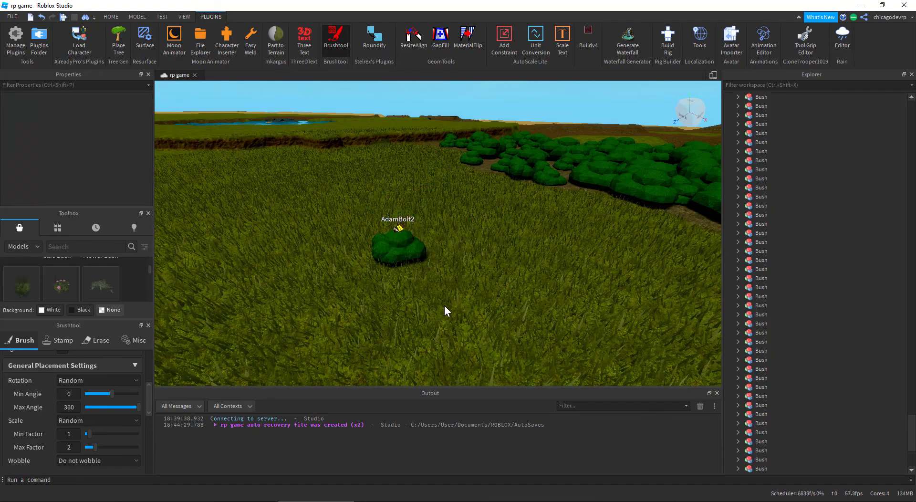
# Inspect the lone bush on the grass up close and review the Bush entry in the Brushtool's brushes
pyautogui.press('w')
pyautogui.moveTo(424, 274); pyautogui.dragTo(423, 273, button='right')
pyautogui.press('w')
pyautogui.moveTo(428, 217); pyautogui.dragTo(428, 217, button='right')
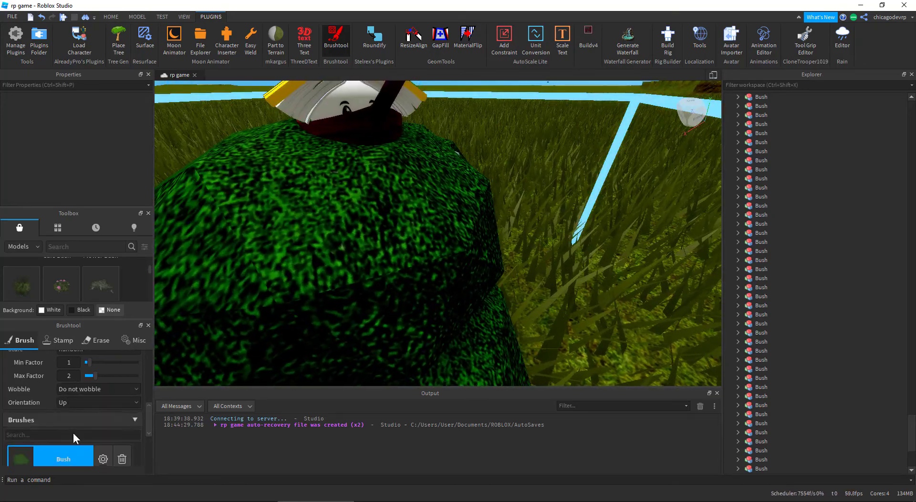
pyautogui.press('s')
pyautogui.moveTo(214, 382); pyautogui.dragTo(214, 380, button='right')
# Examine the scattered bushes from ground level and from above, along with the Brushtool's rotation and scale settings
pyautogui.press('w')
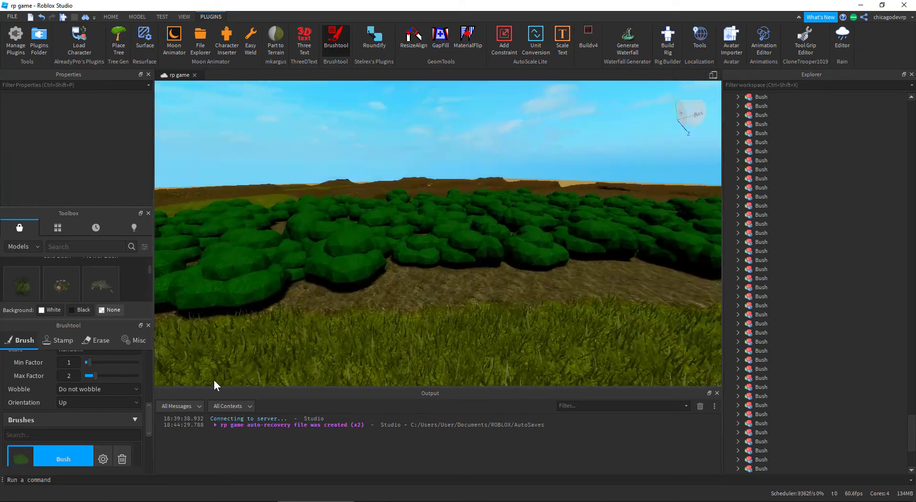
pyautogui.press('w')
pyautogui.press('w')
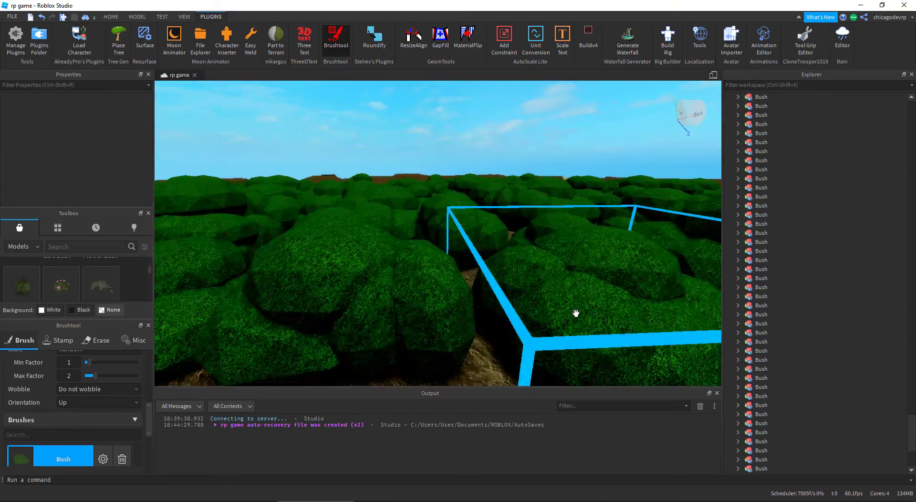
pyautogui.moveTo(472, 300); pyautogui.dragTo(473, 301, button='right')
pyautogui.press('s')
pyautogui.press('s')
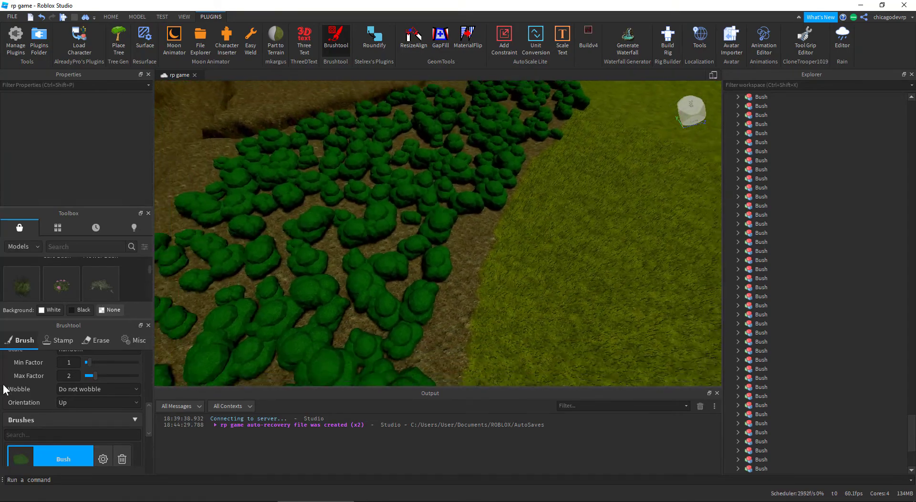
pyautogui.scroll(3, 72, 401)
pyautogui.press('s')
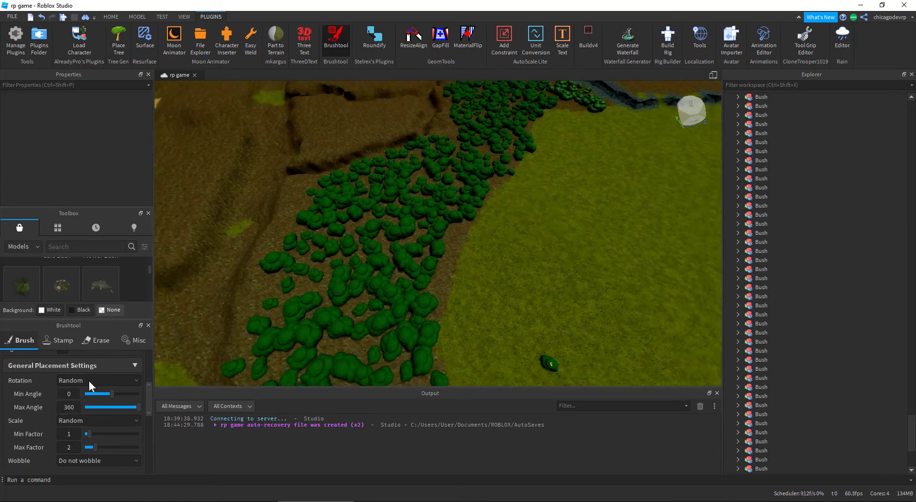
# Inspect the bush belt's spacing towards the sand pits, looking straight down and from a distance over the grassland
pyautogui.moveTo(404, 134); pyautogui.dragTo(405, 134, button='right')
pyautogui.press('w')
pyautogui.press('w')
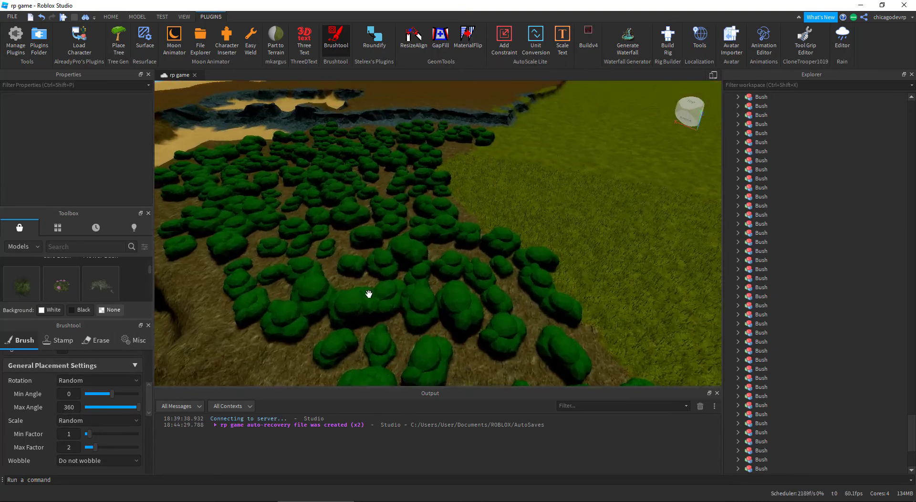
pyautogui.moveTo(353, 160); pyautogui.dragTo(353, 160, button='right')
pyautogui.scroll(-8, 334, 200)
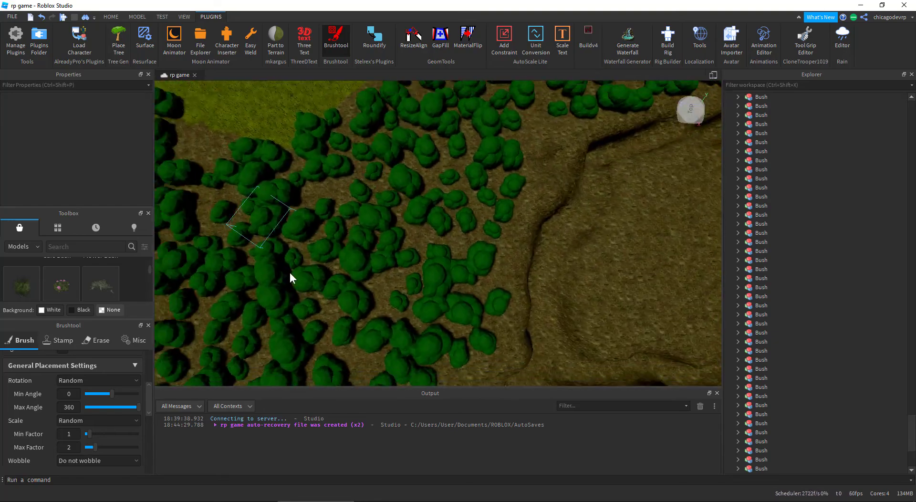
pyautogui.moveTo(290, 274); pyautogui.dragTo(477, 315, button='middle')
pyautogui.moveTo(334, 191); pyautogui.dragTo(580, 279, button='middle')
pyautogui.moveTo(581, 280); pyautogui.dragTo(577, 279, button='right')
pyautogui.scroll(-8, 485, 255)
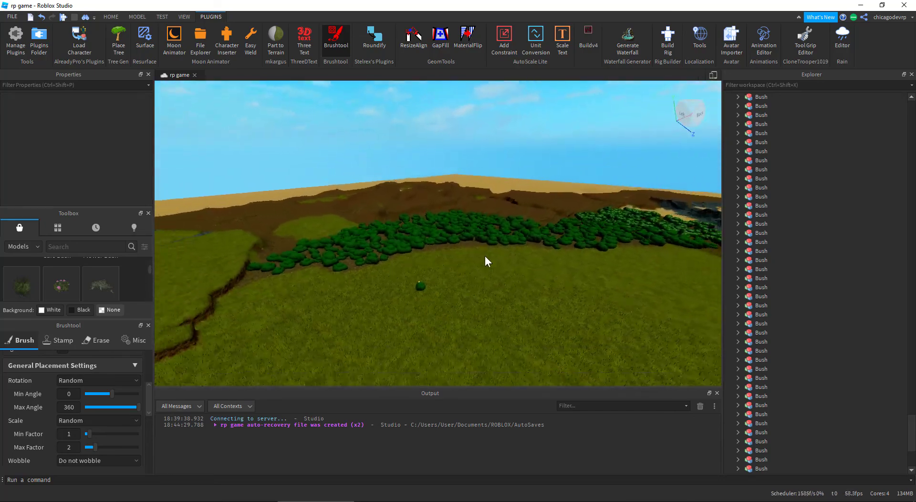
# Survey the whole bush belt between the grassland and the hills, including its end beside the rocky ravine
pyautogui.moveTo(491, 225); pyautogui.dragTo(488, 223, button='right')
pyautogui.press('a')
pyautogui.scroll(-5, 489, 223)
pyautogui.scroll(-5, 425, 238)
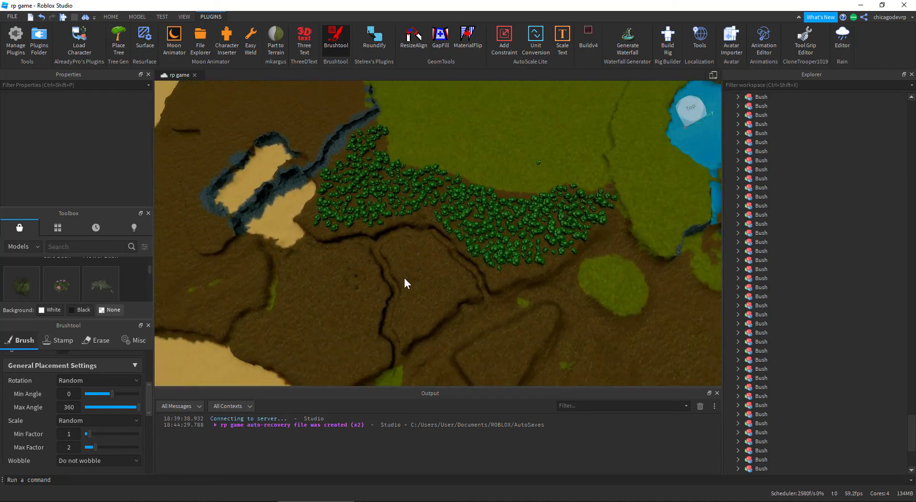
pyautogui.moveTo(404, 277); pyautogui.dragTo(408, 280, button='right')
pyautogui.press('w')
pyautogui.moveTo(399, 241); pyautogui.dragTo(398, 241, button='right')
pyautogui.press('s')
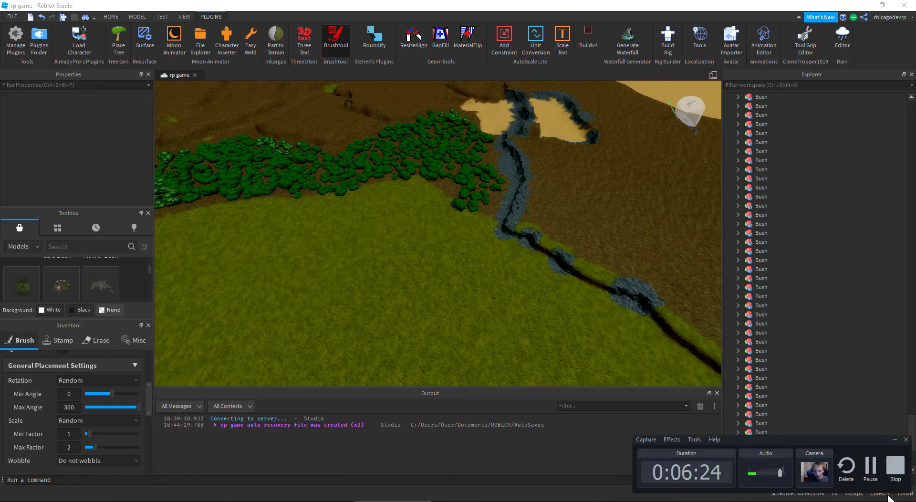
pyautogui.click(871, 465)
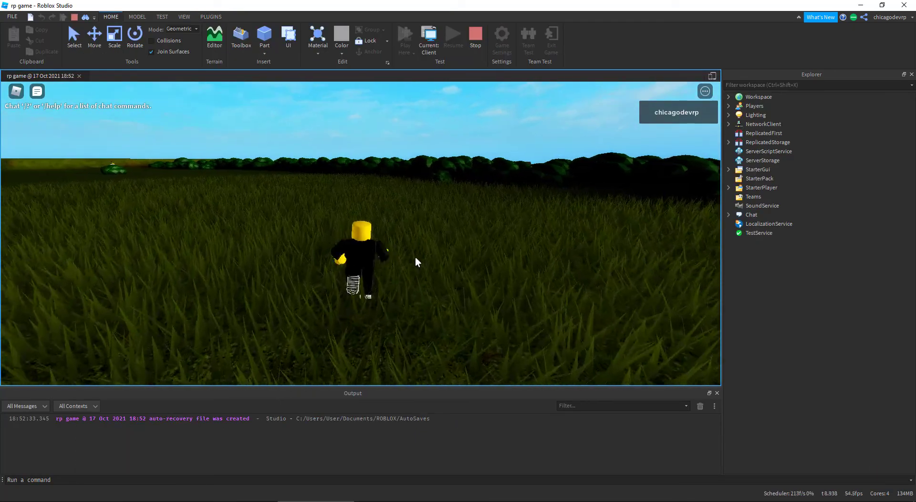
# Walk the test character across the grass and into the bushes during the playtest
pyautogui.moveTo(412, 258); pyautogui.dragTo(412, 259, button='right')
pyautogui.scroll(4, 415, 257)
pyautogui.press('space')
pyautogui.press('w')
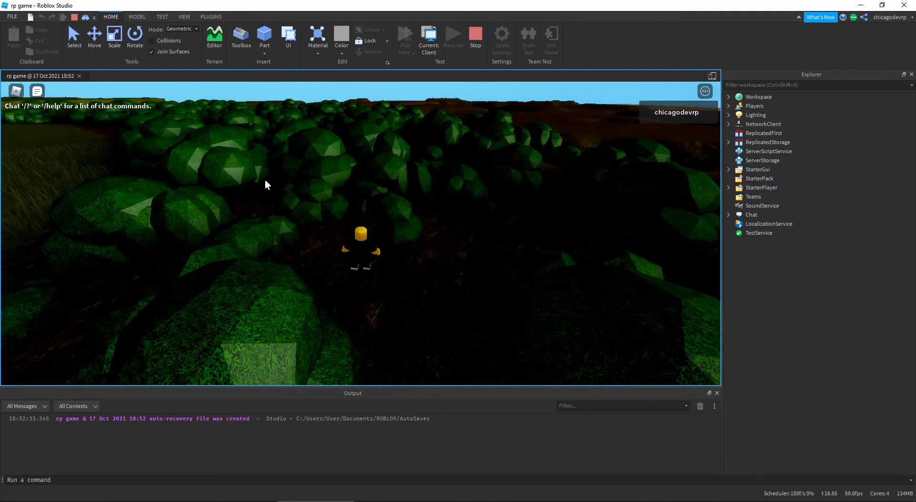
# Check the graphics options in the in-game settings menu and resume the playtest
pyautogui.click(17, 91)
pyautogui.click(16, 91)
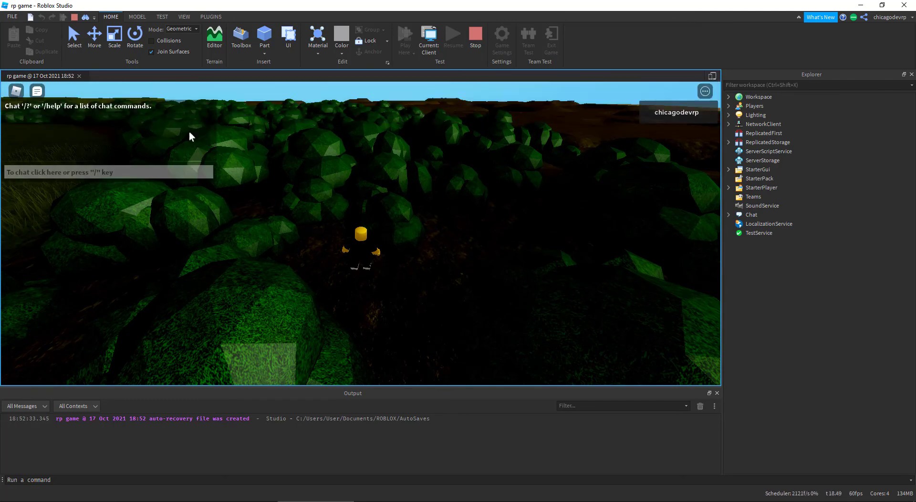
pyautogui.click(16, 91)
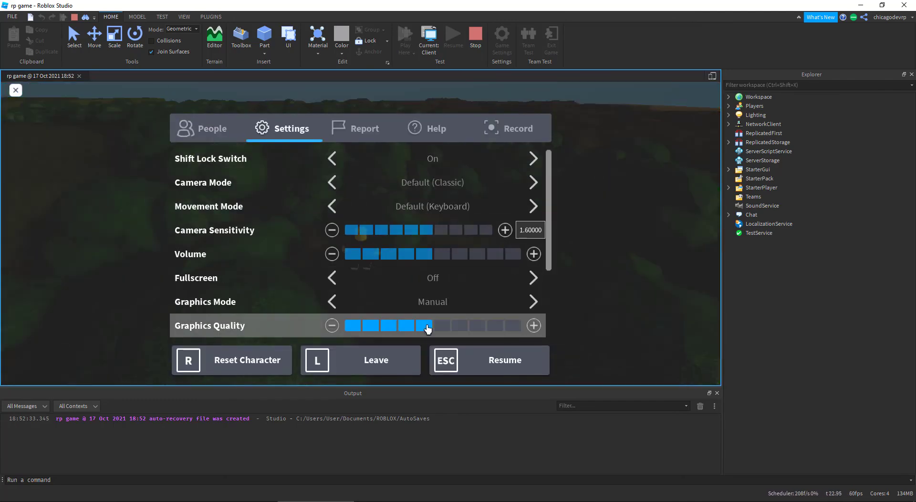
pyautogui.click(491, 357)
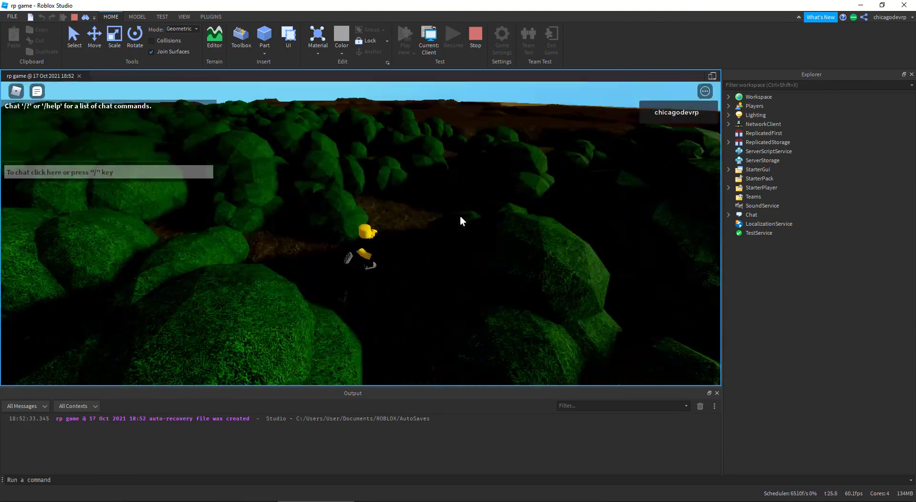
# Walk the character further through the bushes and stop the playtest
pyautogui.moveTo(462, 221); pyautogui.dragTo(462, 220, button='right')
pyautogui.press('w')
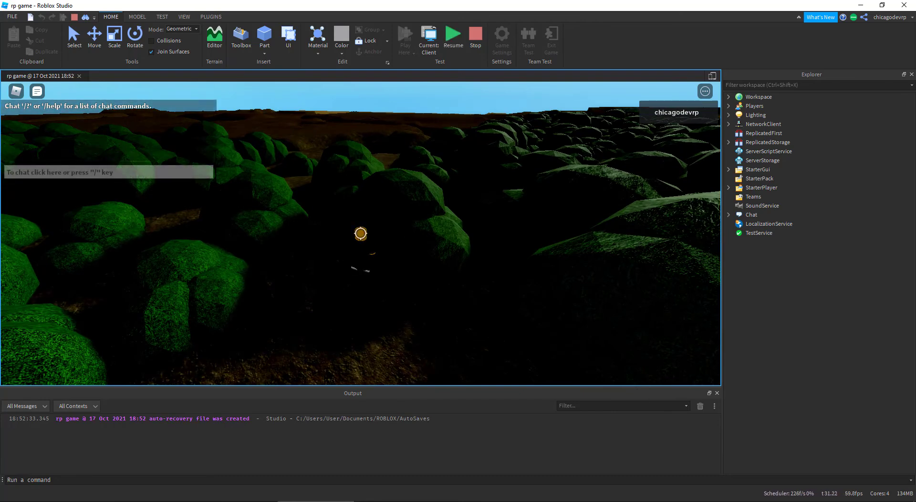
pyautogui.hotkey('shift', 'F5')
pyautogui.click(393, 501)
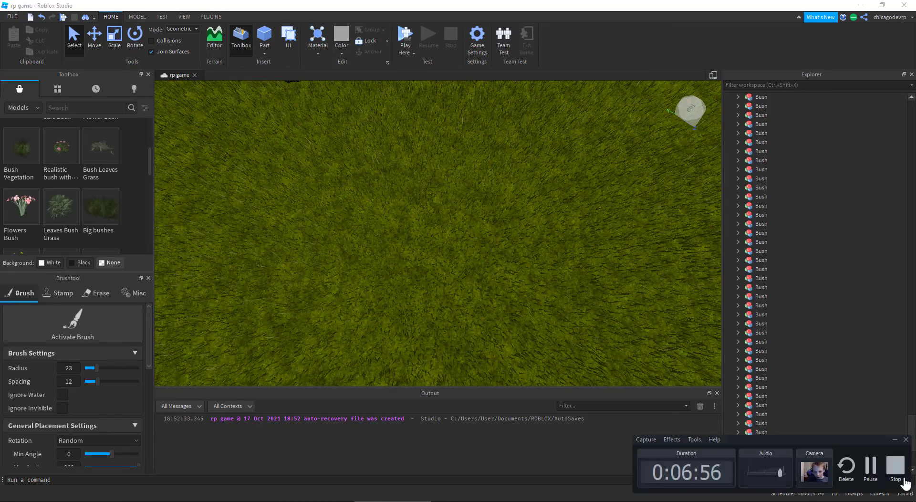
pyautogui.click(870, 473)
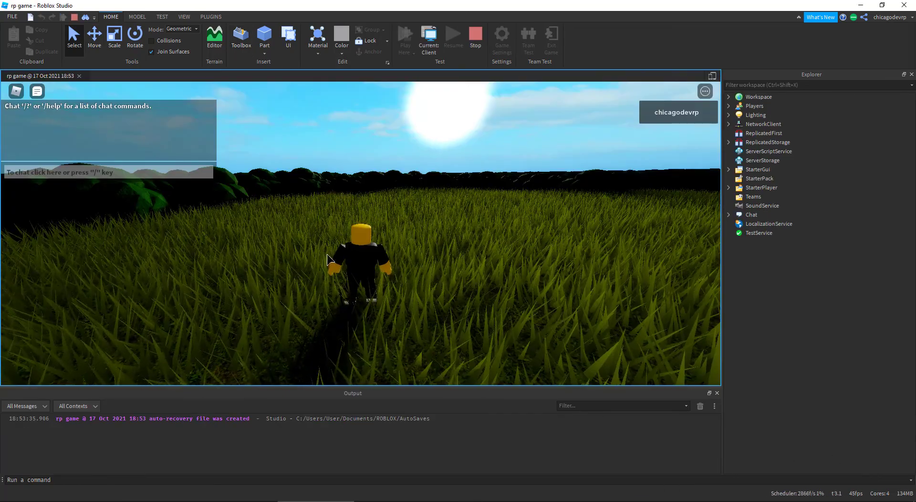
# Run and jump the character from the grass into the bush belt in a new playtest, viewing it from above
pyautogui.moveTo(330, 260); pyautogui.dragTo(277, 260, button='right')
pyautogui.press('w')
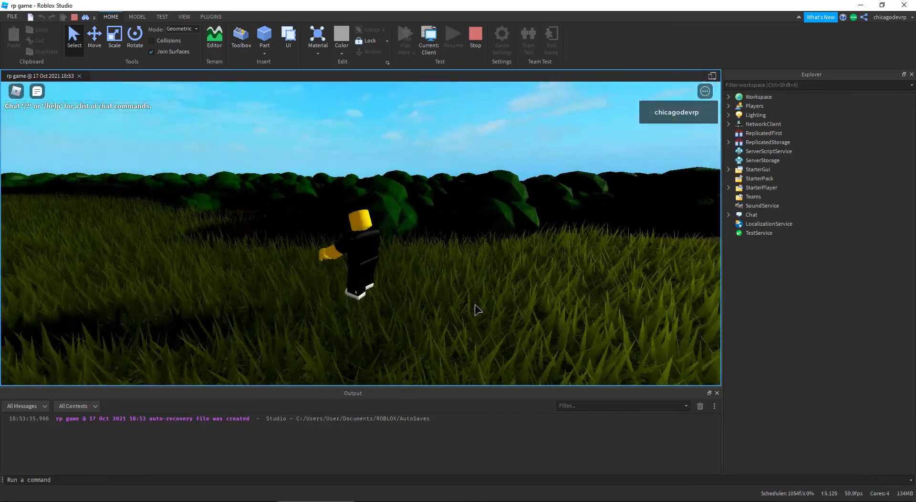
pyautogui.press('space')
pyautogui.moveTo(475, 305); pyautogui.dragTo(476, 305, button='right')
pyautogui.moveTo(432, 271); pyautogui.dragTo(432, 270, button='right')
pyautogui.press('space')
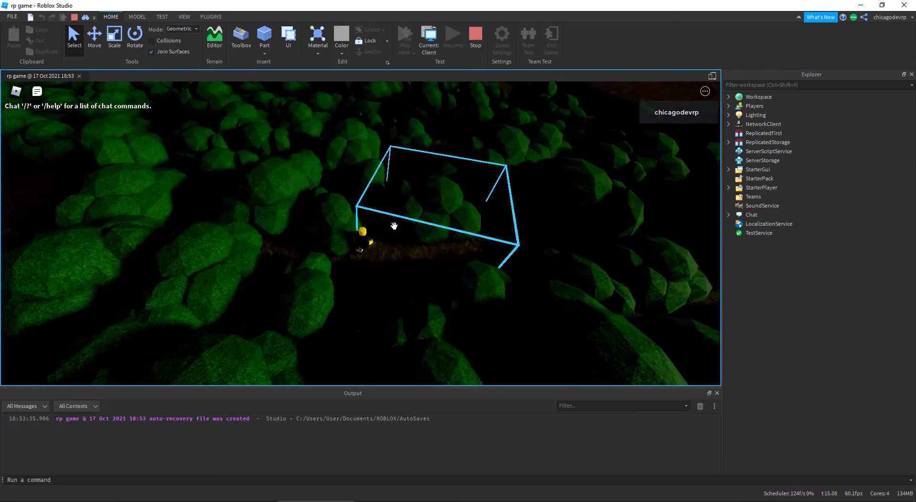
# Walk the character further into the bushes, check the in-game settings and stop the playtest
pyautogui.press('w')
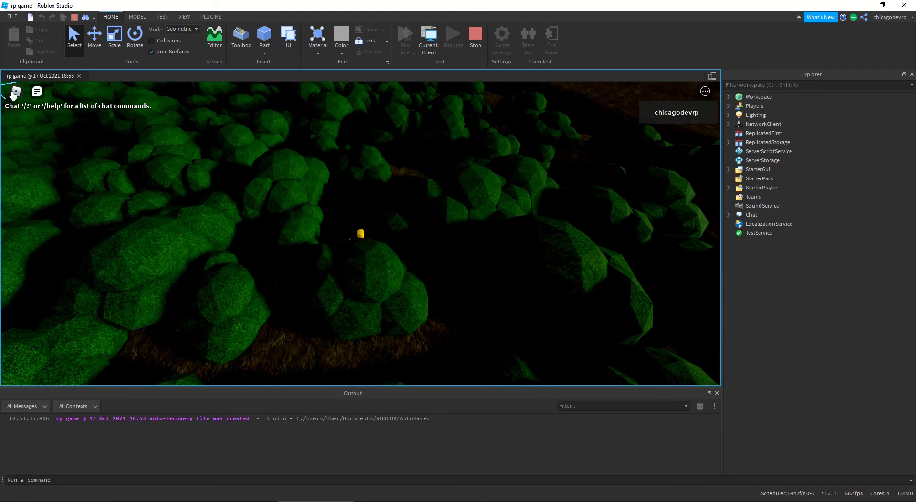
pyautogui.click(13, 93)
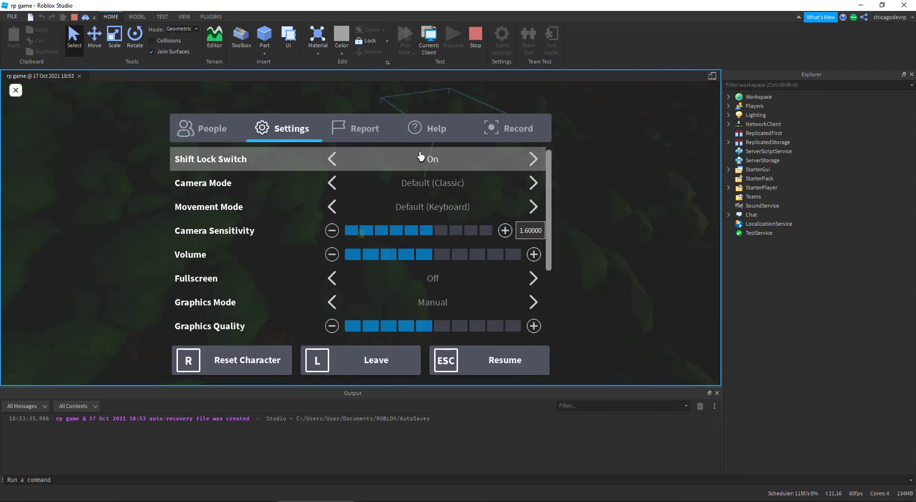
pyautogui.click(16, 92)
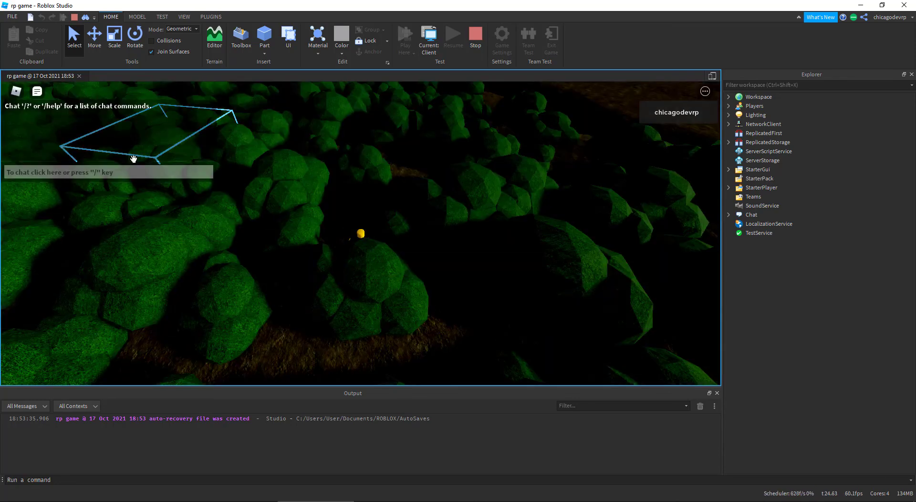
pyautogui.hotkey('shift', 'F5')
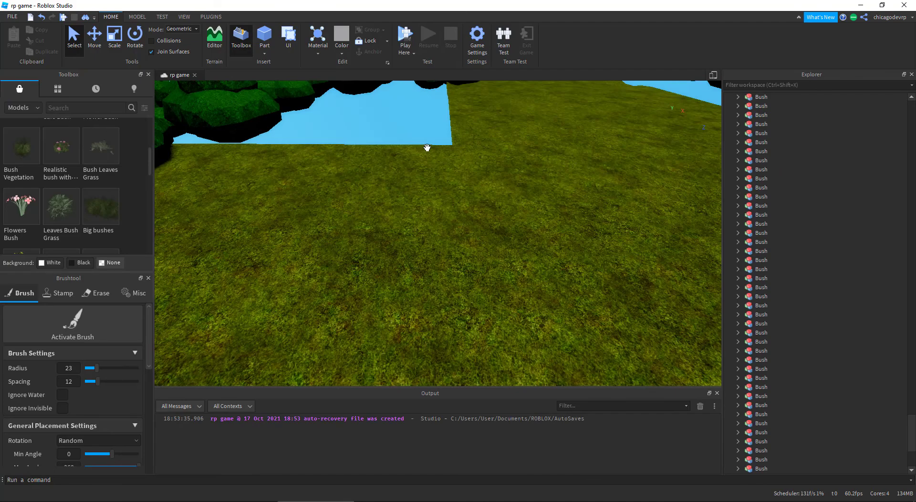
# Run a short playtest on the open grass, walk the character forward and stop the playtest
pyautogui.press('F5')
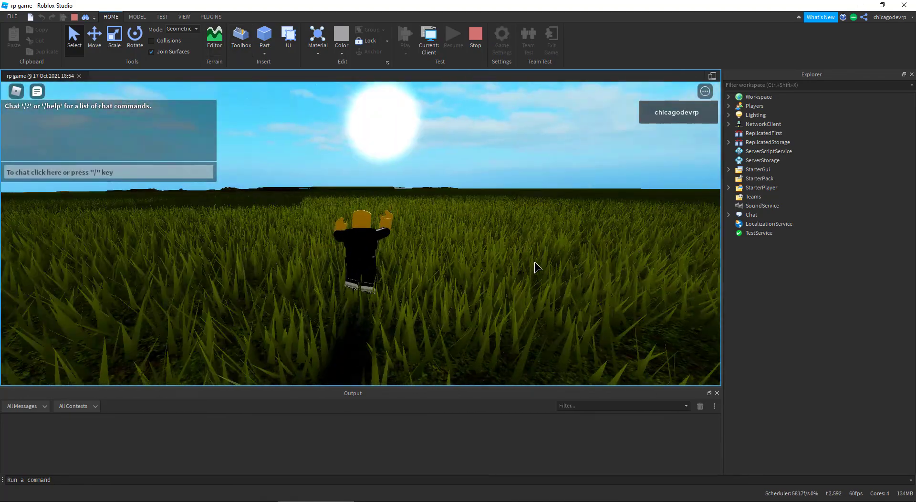
pyautogui.moveTo(535, 262); pyautogui.dragTo(526, 254, button='right')
pyautogui.press('w')
pyautogui.click(469, 40)
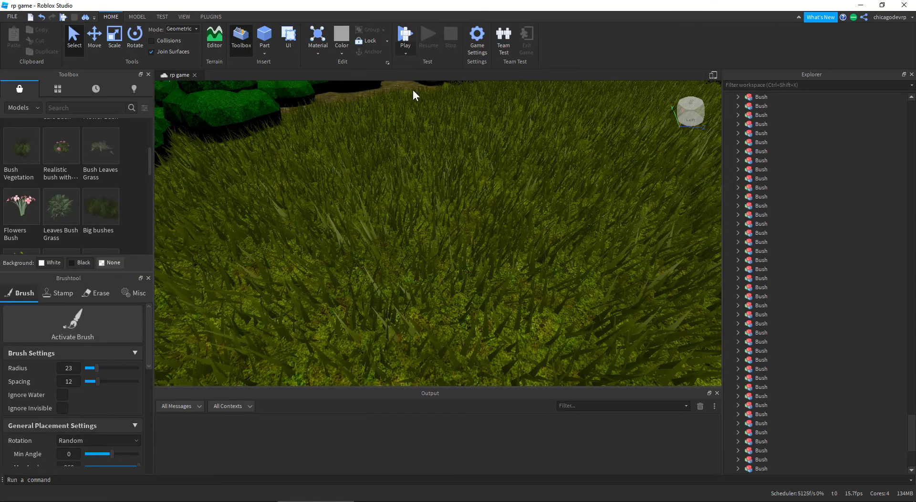
# Start a playtest at the current camera location and walk the character across the grass beside the bushes
pyautogui.click(411, 53)
pyautogui.click(417, 73)
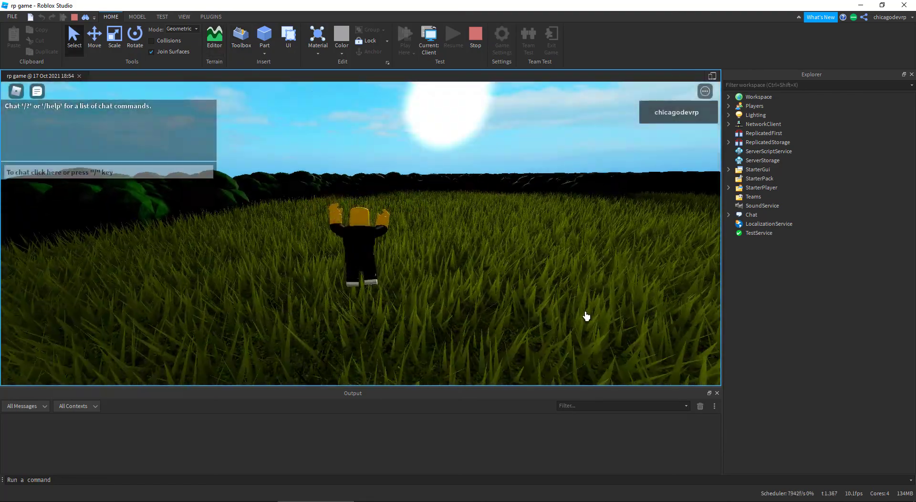
pyautogui.press('w')
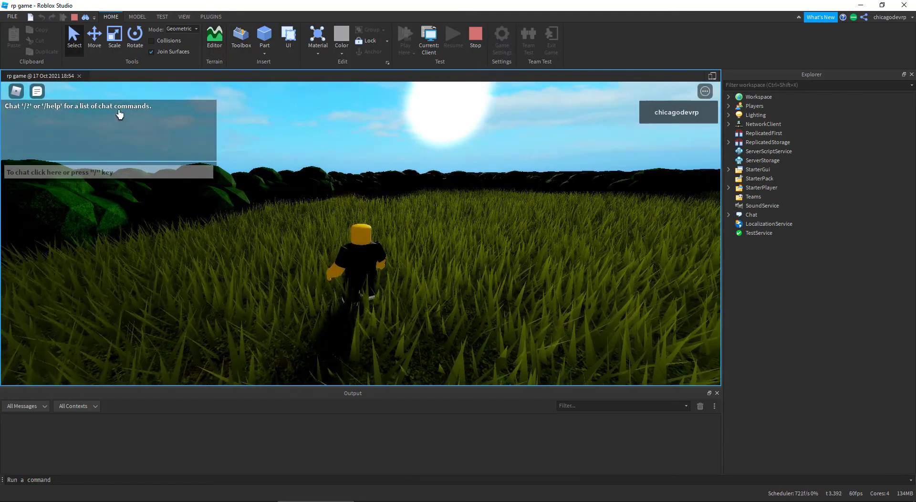
# Set the in-game graphics quality to 8 of 10 bars and resume the playtest
pyautogui.click(18, 97)
pyautogui.click(273, 136)
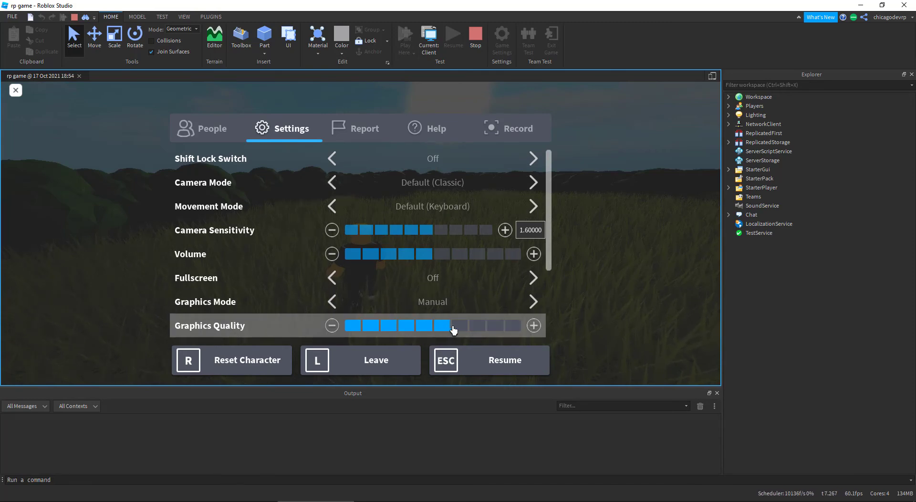
pyautogui.click(480, 327)
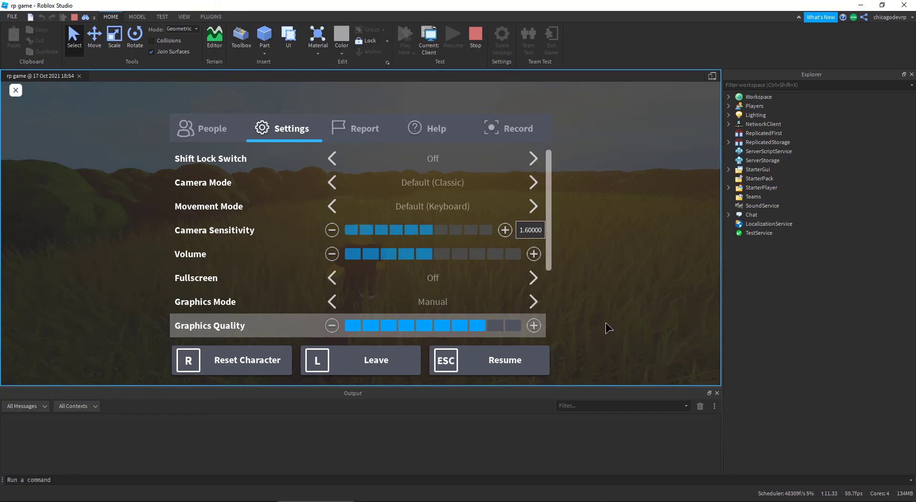
pyautogui.click(531, 358)
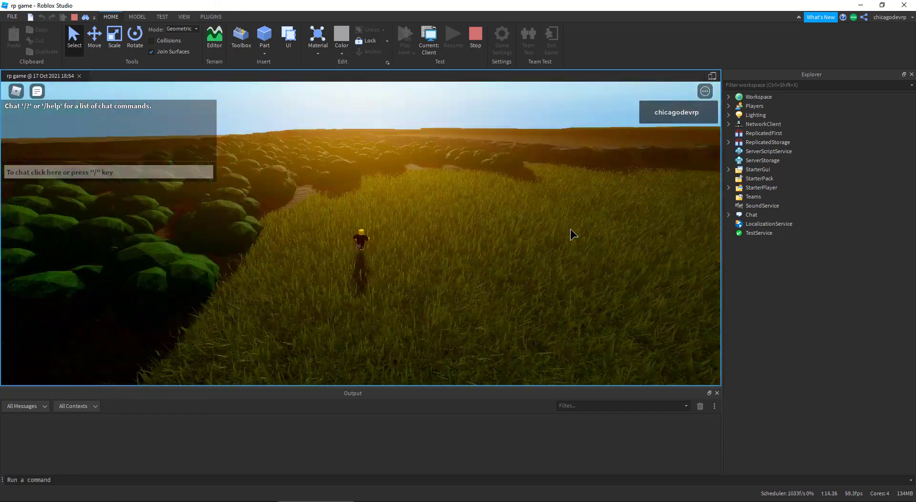
# Examine the lighting on the grass and bushes from a distance and close behind the character
pyautogui.scroll(-5, 570, 229)
pyautogui.moveTo(571, 229); pyautogui.dragTo(564, 229, button='right')
pyautogui.scroll(5, 565, 229)
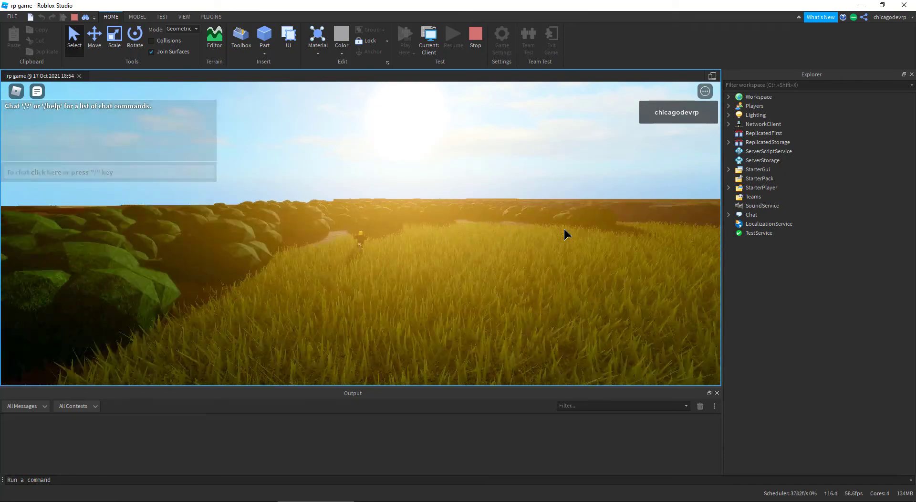
pyautogui.scroll(6, 564, 228)
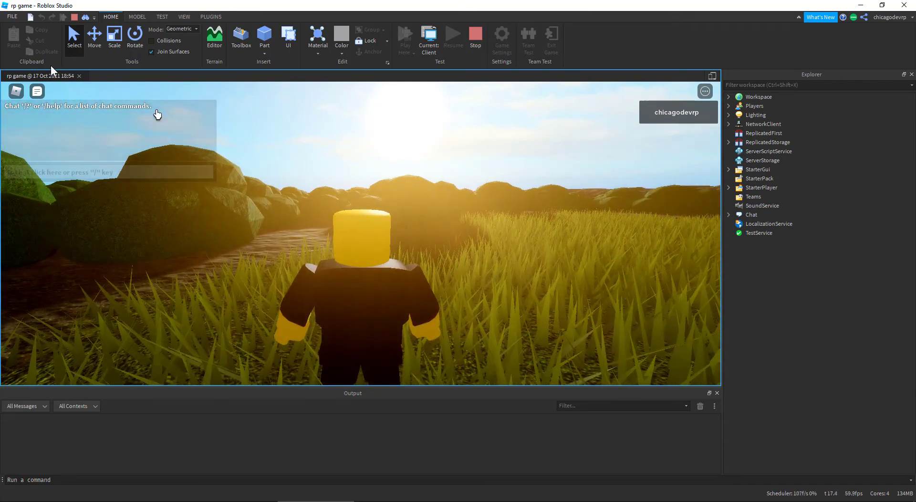
# Raise the in-game graphics quality to the maximum of 10 bars, resume and examine the grass and bush belt around the character
pyautogui.click(15, 92)
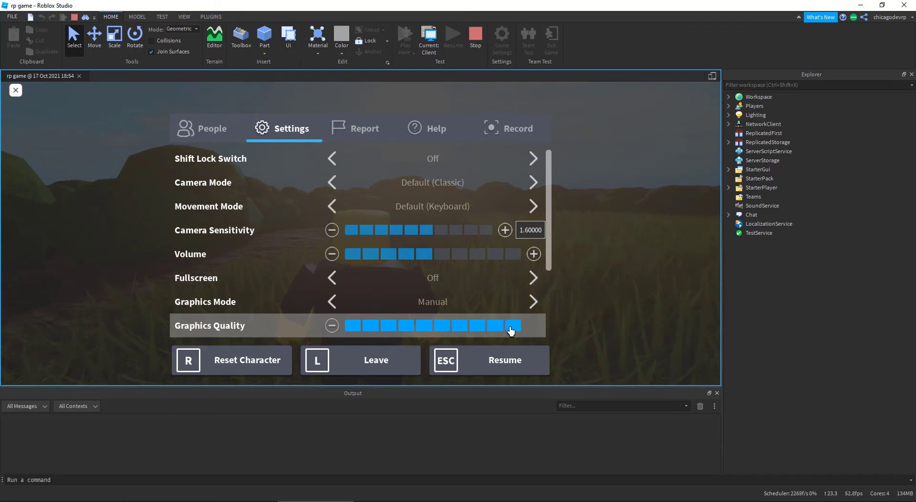
pyautogui.click(518, 358)
pyautogui.press('w')
pyautogui.moveTo(453, 209); pyautogui.dragTo(453, 209, button='right')
pyautogui.scroll(-5, 453, 209)
pyautogui.scroll(8, 454, 213)
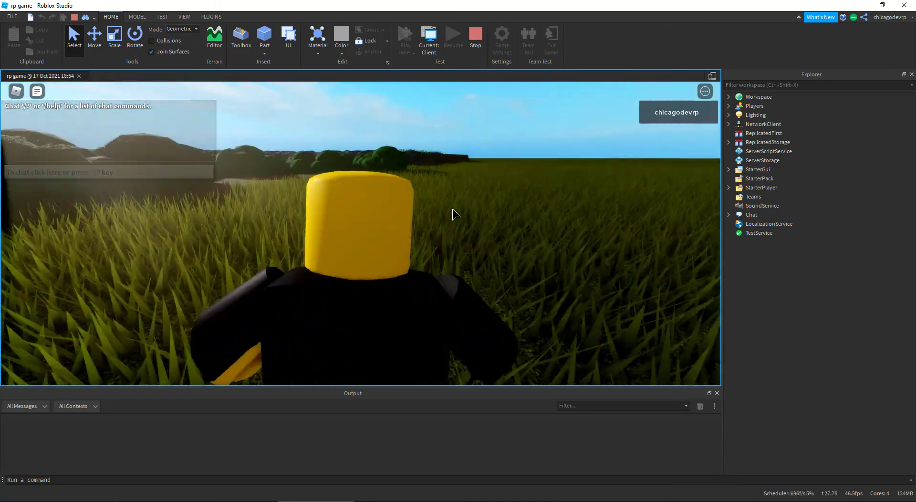
pyautogui.scroll(-8, 453, 213)
pyautogui.moveTo(448, 213); pyautogui.dragTo(452, 209, button='right')
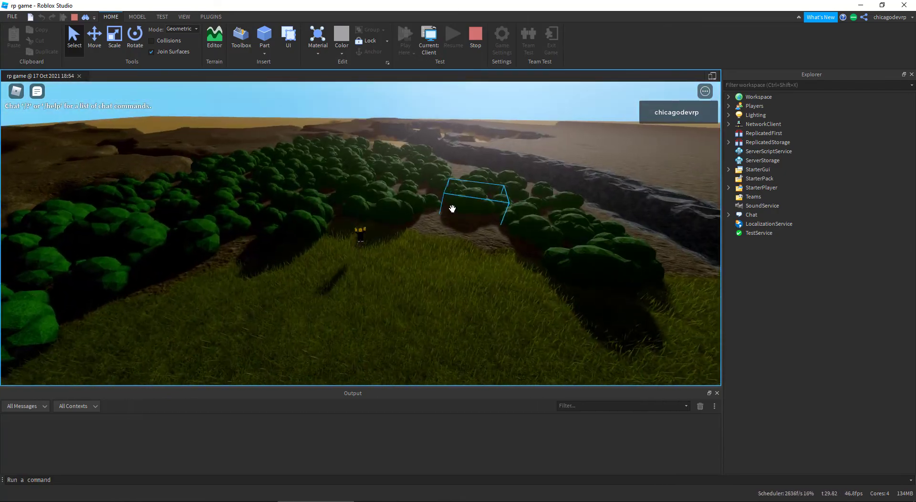
# Walk and jump the character through the bush belt onto the rocky ridge and end the playtest
pyautogui.press('w')
pyautogui.scroll(5, 452, 209)
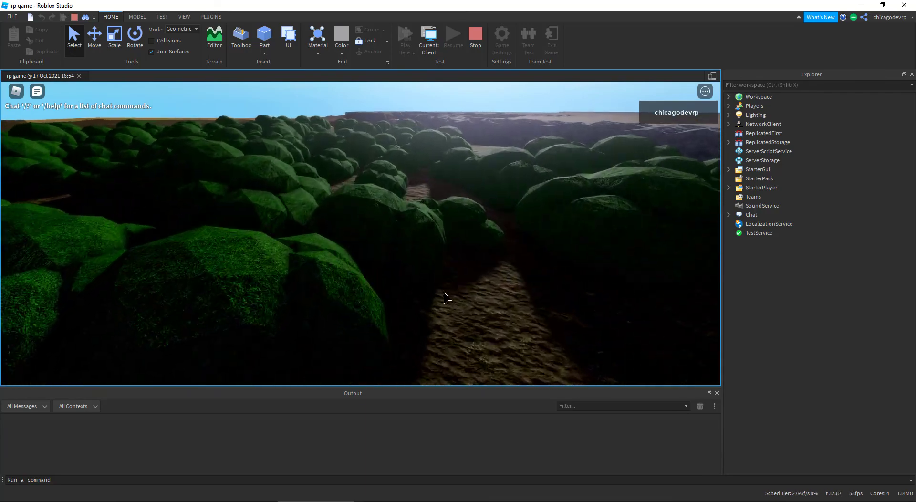
pyautogui.moveTo(444, 293); pyautogui.dragTo(443, 293, button='right')
pyautogui.press('space')
pyautogui.press('space')
pyautogui.scroll(-3, 444, 292)
pyautogui.press('a')
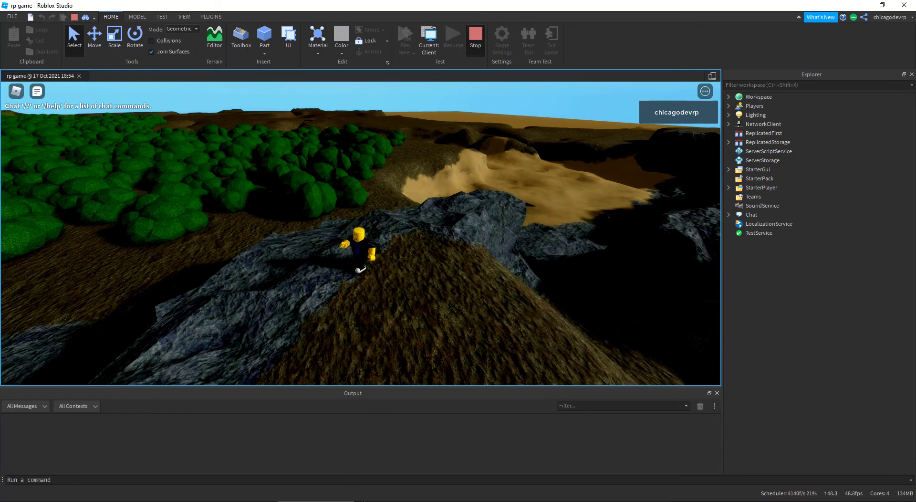
pyautogui.hotkey('shift', 'F5')
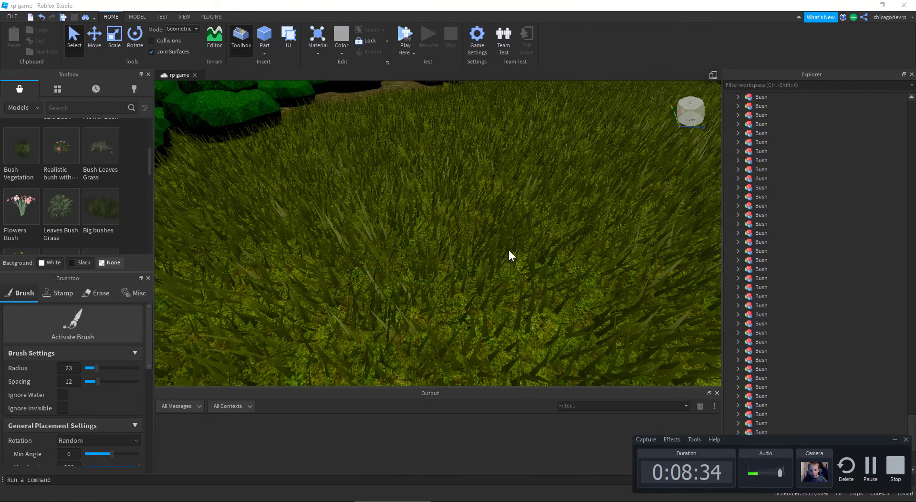
# View the whole bush belt and the surrounding terrain from high above the grass field
pyautogui.moveTo(509, 250); pyautogui.dragTo(508, 251, button='right')
pyautogui.scroll(-10, 508, 251)
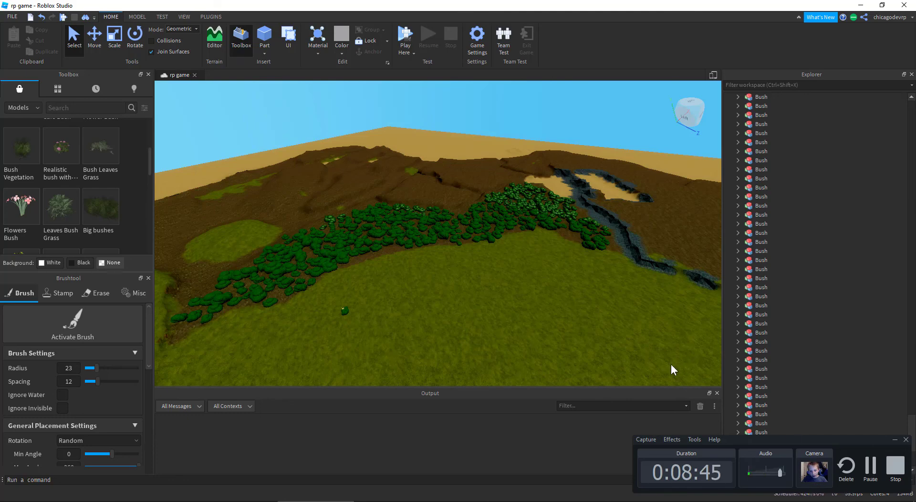
pyautogui.click(870, 467)
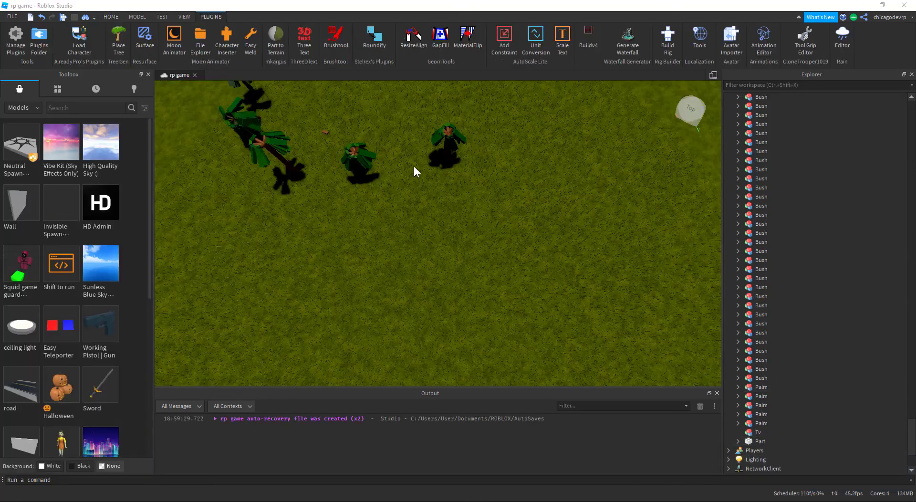
# Examine the palm trees standing on the grass field from above and from the side
pyautogui.scroll(5, 416, 159)
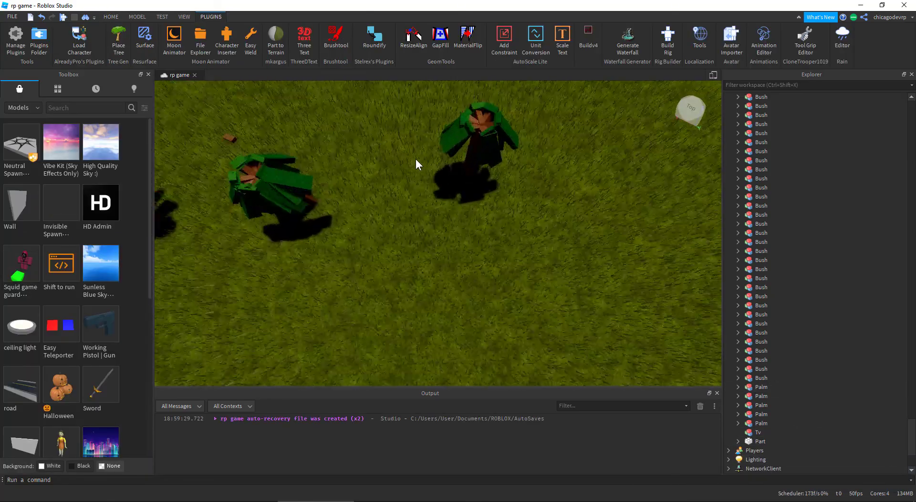
pyautogui.moveTo(417, 159)
pyautogui.mouseDown(button='right')
pyautogui.moveTo(439, 162)
pyautogui.moveTo(416, 160)
pyautogui.mouseUp(button='right')
pyautogui.scroll(4, 417, 159)
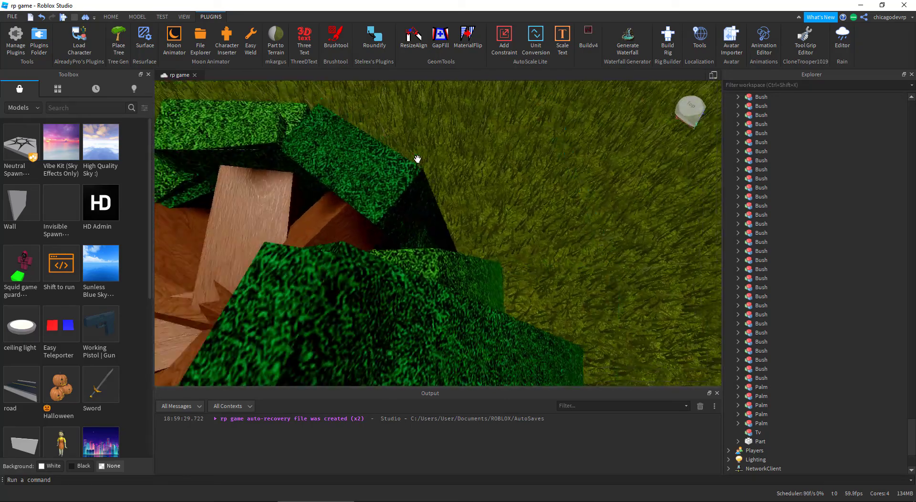
pyautogui.scroll(-6, 418, 160)
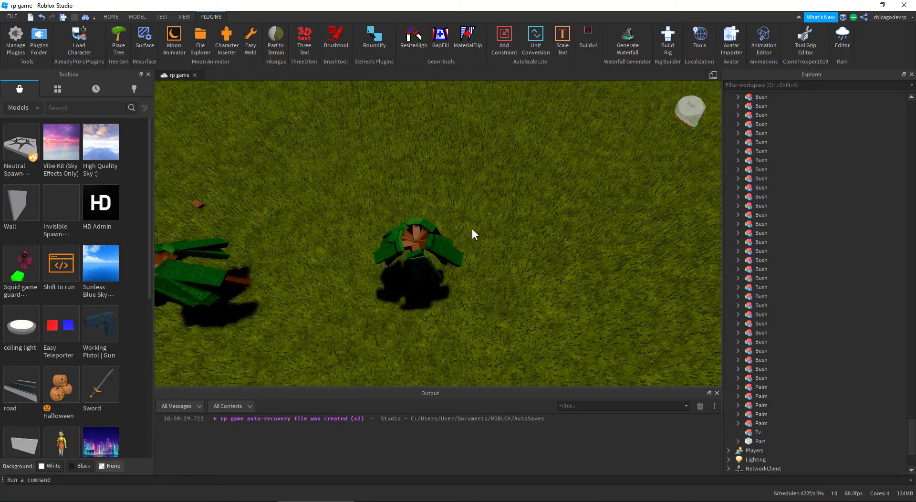
pyautogui.press('a')
pyautogui.moveTo(470, 227); pyautogui.dragTo(469, 228, button='right')
pyautogui.press('w')
pyautogui.press('s')
pyautogui.press('d')
pyautogui.press('s')
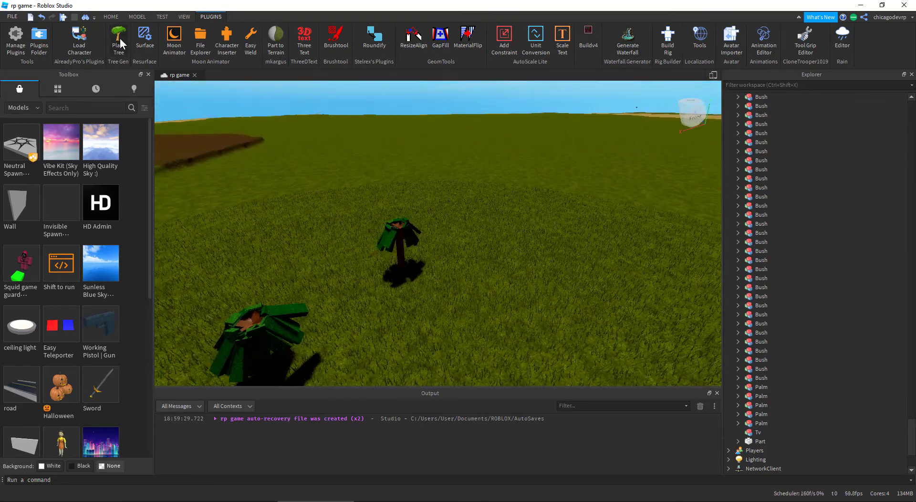
# Search the Toolbox plugins for "tree generator"
pyautogui.click(67, 108)
pyautogui.click(19, 177)
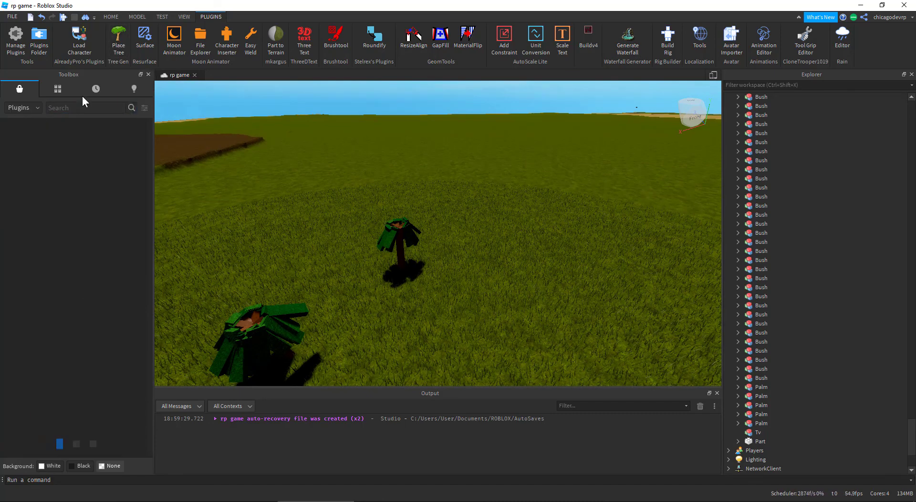
pyautogui.click(82, 109)
pyautogui.write('tree g')
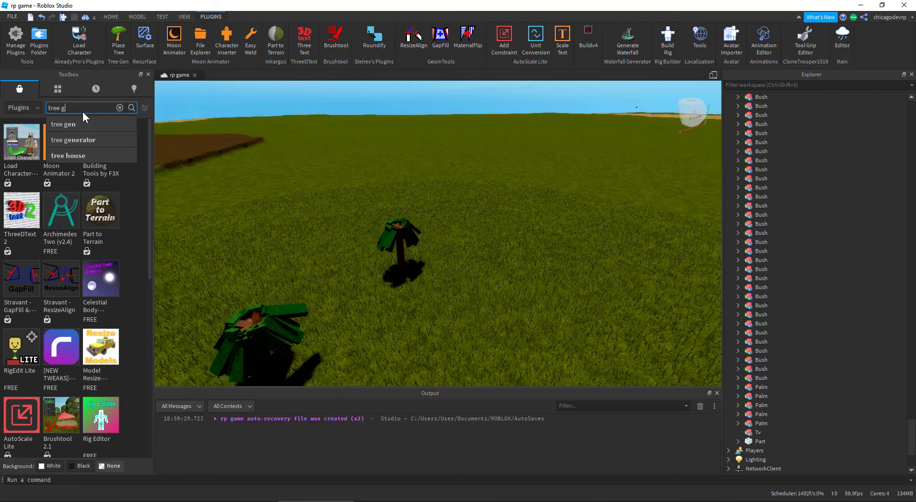
pyautogui.click(99, 133)
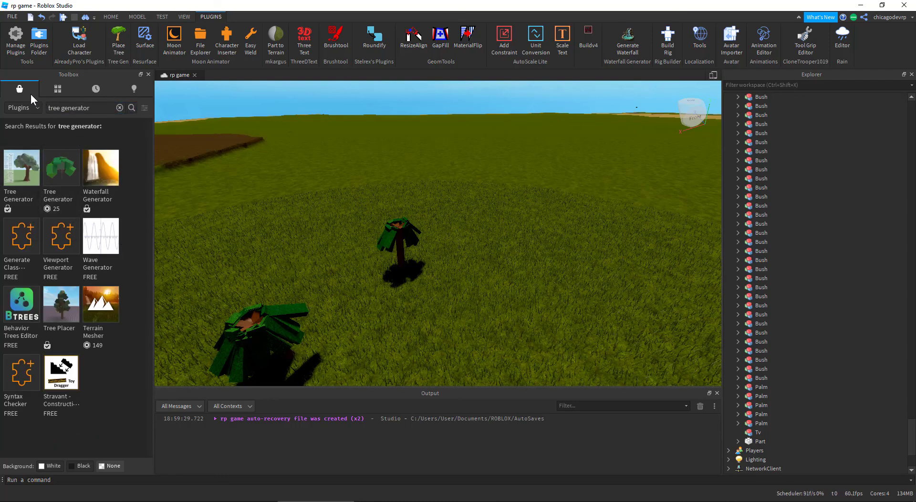
# Close the Toolbox and inspect the lone palm tree's crown up close, along with the rest of the palm group
pyautogui.click(149, 74)
pyautogui.click(313, 226)
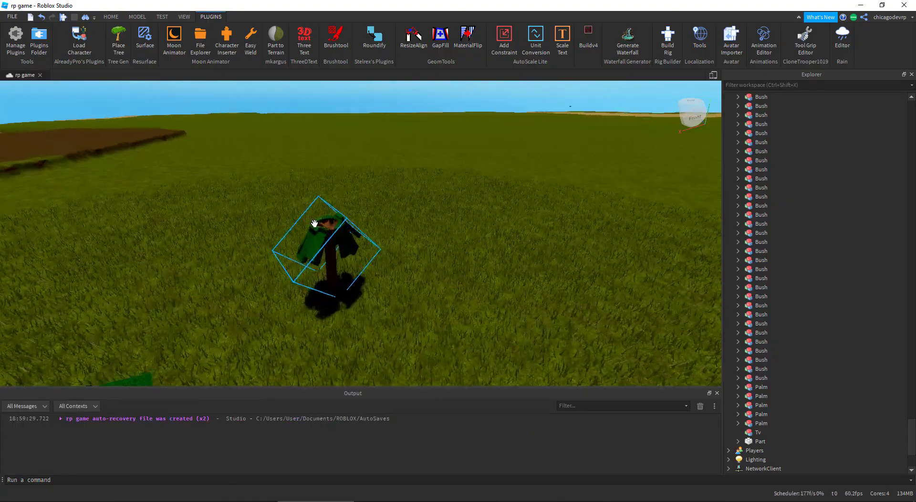
pyautogui.press('f')
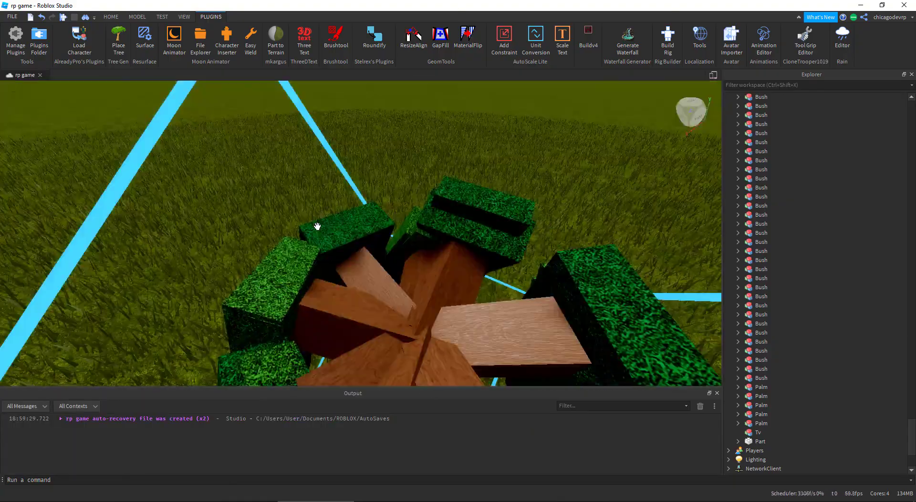
pyautogui.moveTo(317, 225); pyautogui.dragTo(295, 218, button='right')
pyautogui.press('w')
pyautogui.press('s')
pyautogui.press('w')
pyautogui.press('w')
pyautogui.press('s')
pyautogui.press('w')
pyautogui.press('a')
pyautogui.press('d')
pyautogui.press('w')
pyautogui.moveTo(327, 151); pyautogui.dragTo(327, 151, button='right')
pyautogui.moveTo(364, 185); pyautogui.dragTo(363, 185, button='right')
pyautogui.press('s')
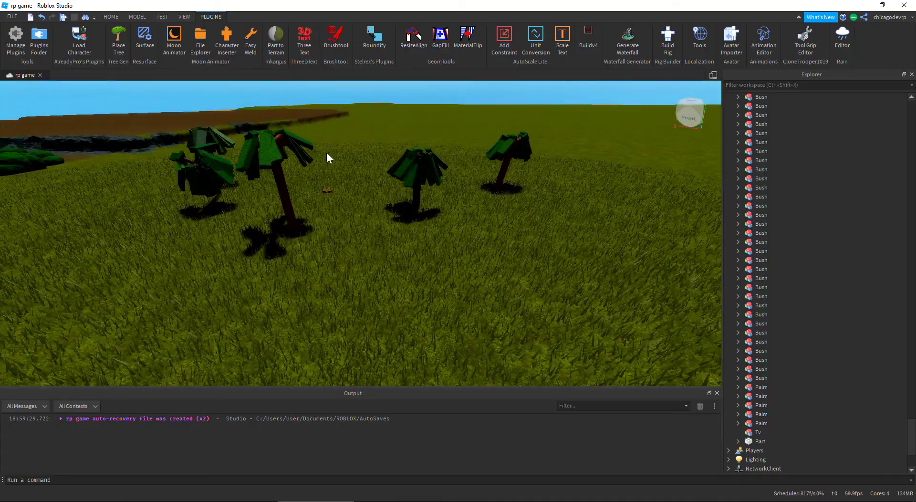
# Examine the palm trees' trunks and hanging leaves from ground level
pyautogui.press('w')
pyautogui.moveTo(326, 153); pyautogui.dragTo(326, 153, button='right')
pyautogui.press('w')
pyautogui.press('a')
pyautogui.moveTo(309, 207); pyautogui.dragTo(328, 205, button='right')
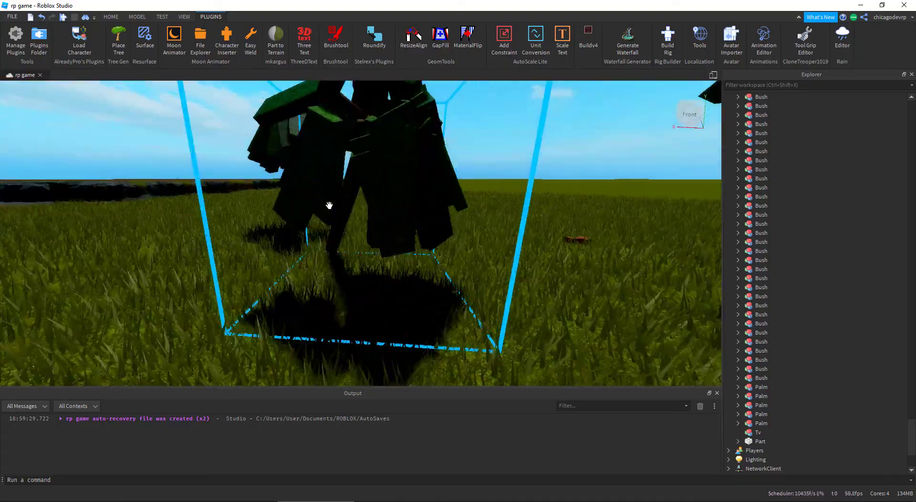
pyautogui.press('s')
pyautogui.moveTo(477, 211); pyautogui.dragTo(458, 205, button='right')
pyautogui.press('d')
pyautogui.press('w')
pyautogui.press('s')
pyautogui.press('w')
pyautogui.press('s')
pyautogui.press('w')
pyautogui.press('w')
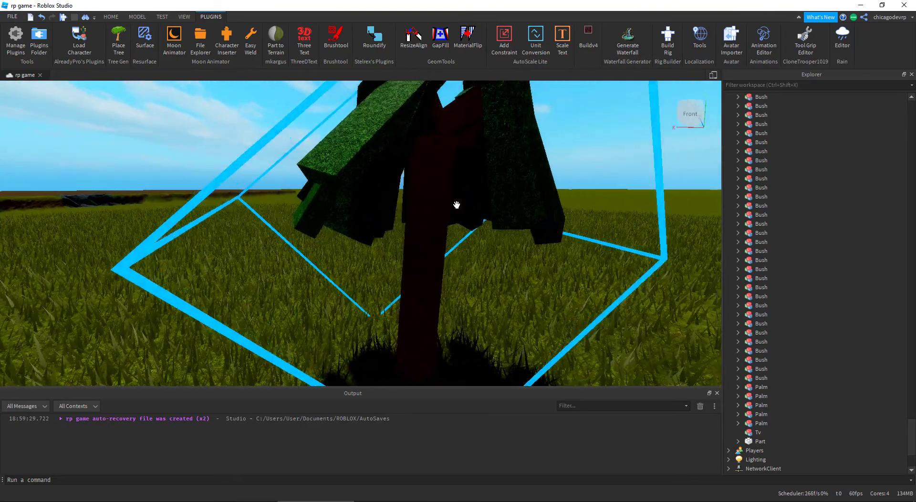
pyautogui.press('w')
# Clear the palm tree selection and inspect how the branches and leaf blocks join at its crown
pyautogui.moveTo(403, 145); pyautogui.dragTo(404, 145, button='right')
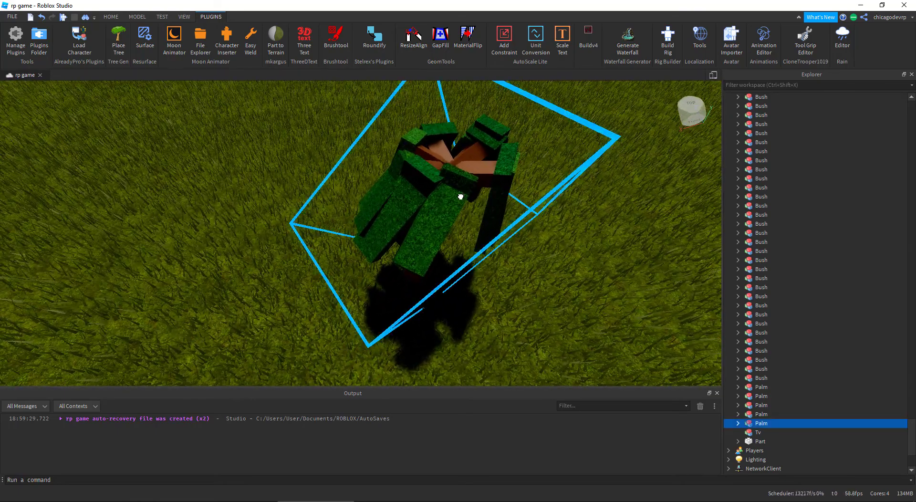
pyautogui.press('s')
pyautogui.click(537, 231)
pyautogui.moveTo(391, 227); pyautogui.dragTo(391, 228, button='right')
pyautogui.press('w')
pyautogui.press('w')
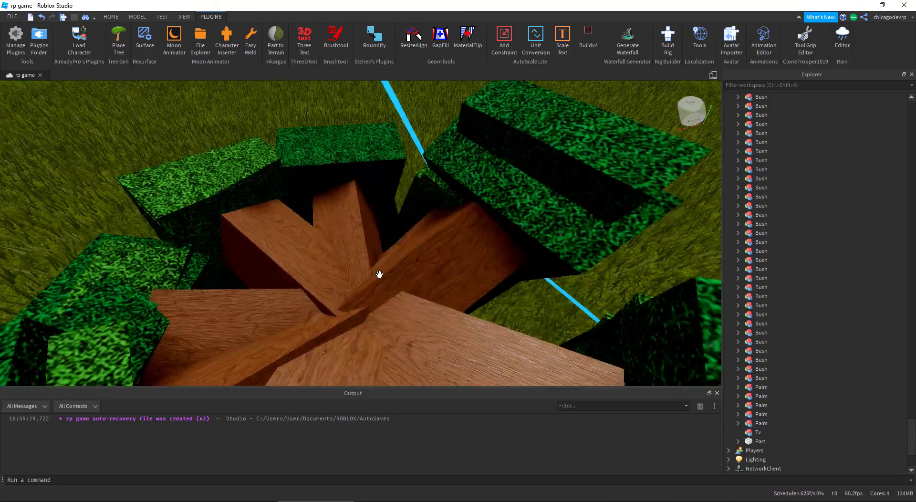
# Add the lone palm tree to the Brushtool brushes and disable the Bush brush so only Palm is active
pyautogui.moveTo(419, 330); pyautogui.dragTo(419, 330, button='right')
pyautogui.press('s')
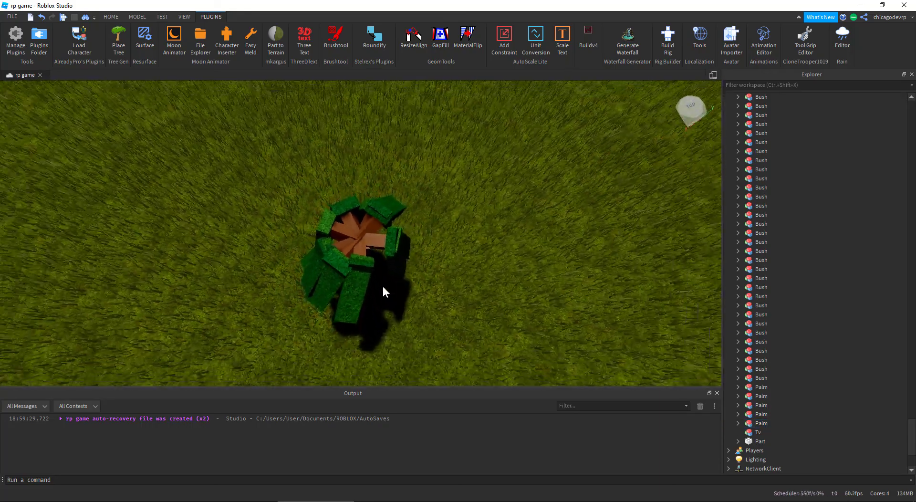
pyautogui.press('w')
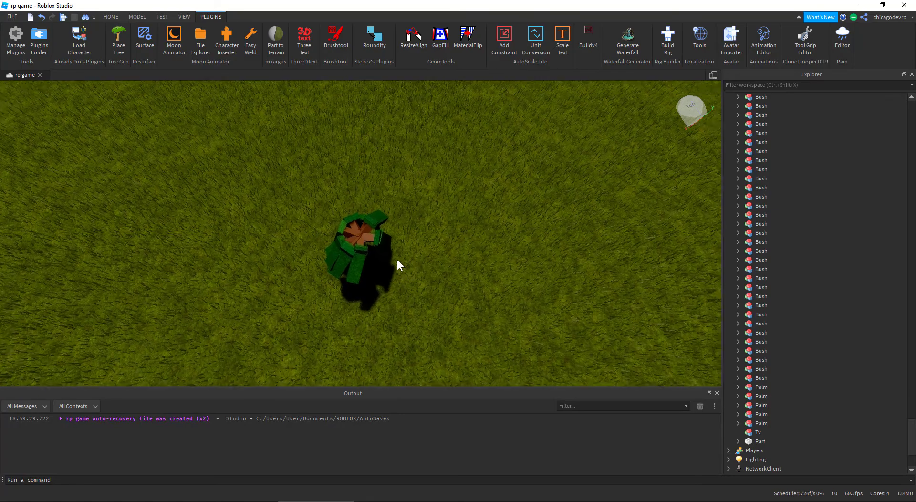
pyautogui.click(382, 265)
pyautogui.press('s')
pyautogui.click(410, 167)
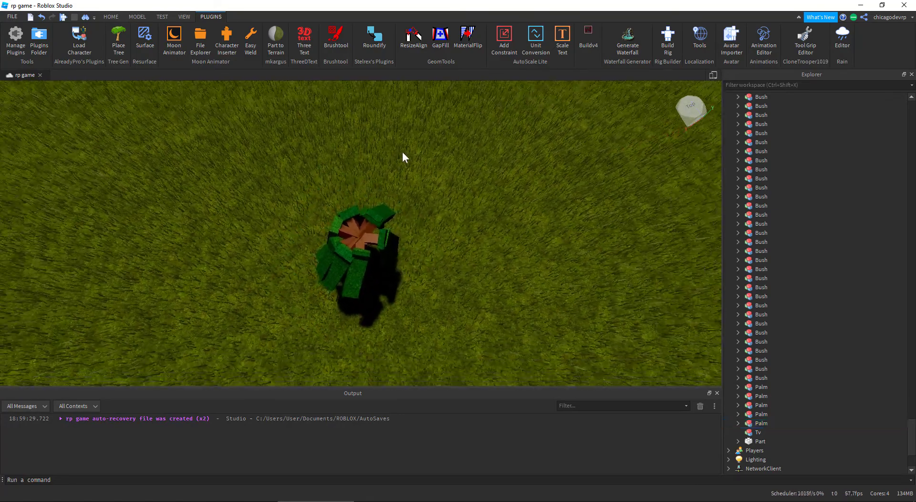
pyautogui.click(330, 44)
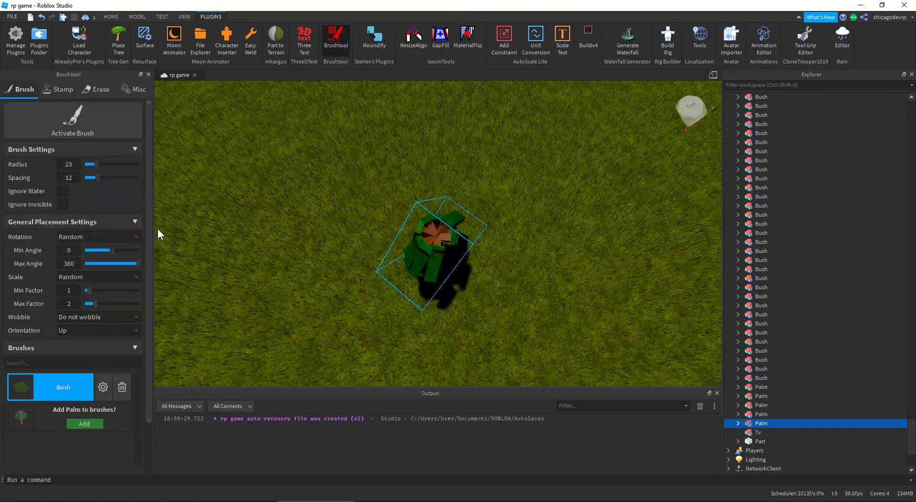
pyautogui.click(75, 421)
pyautogui.click(74, 386)
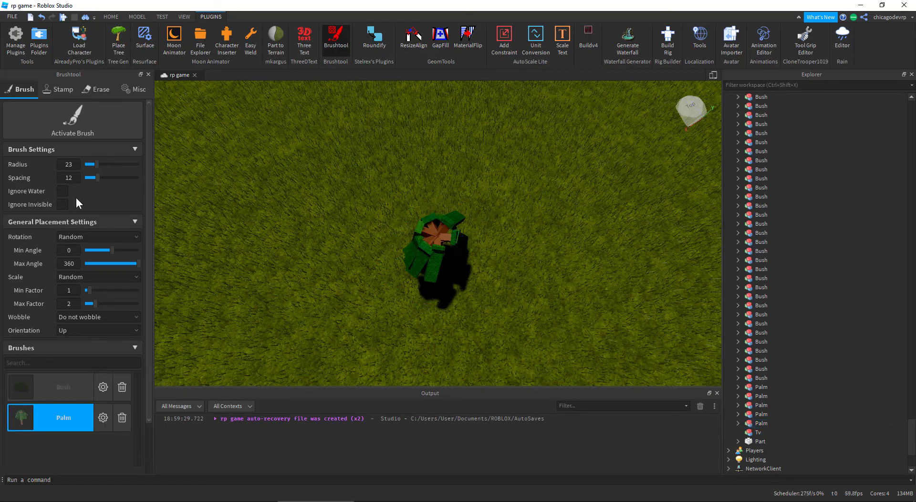
# Activate the Brushtool for painting palms above the bush-covered hill edge
pyautogui.moveTo(513, 198); pyautogui.dragTo(512, 199, button='right')
pyautogui.press('w')
pyautogui.press('s')
pyautogui.moveTo(419, 258); pyautogui.dragTo(419, 258, button='right')
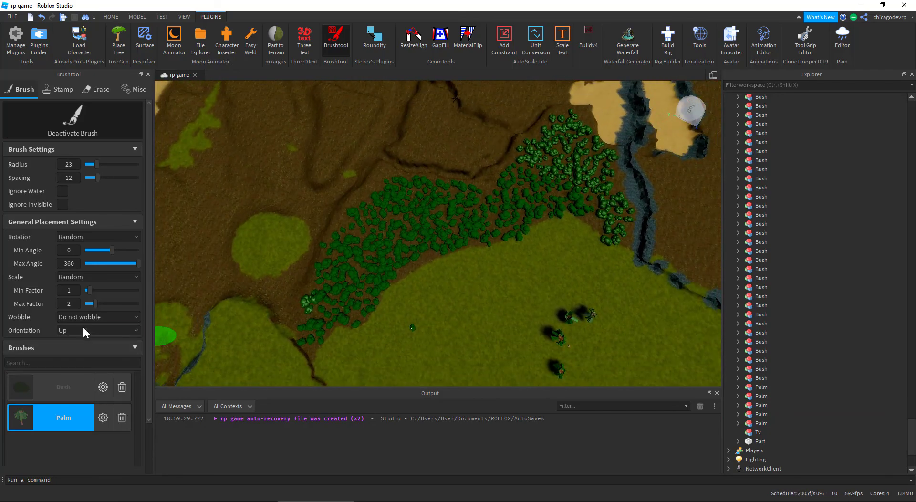
# Try the Custom orientation for the brush and restore it to Up
pyautogui.click(83, 329)
pyautogui.click(88, 362)
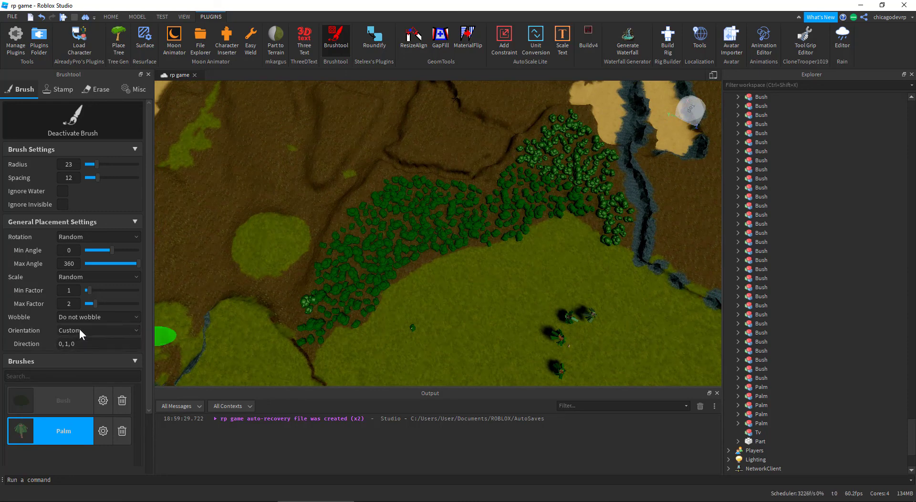
pyautogui.click(79, 329)
pyautogui.click(83, 352)
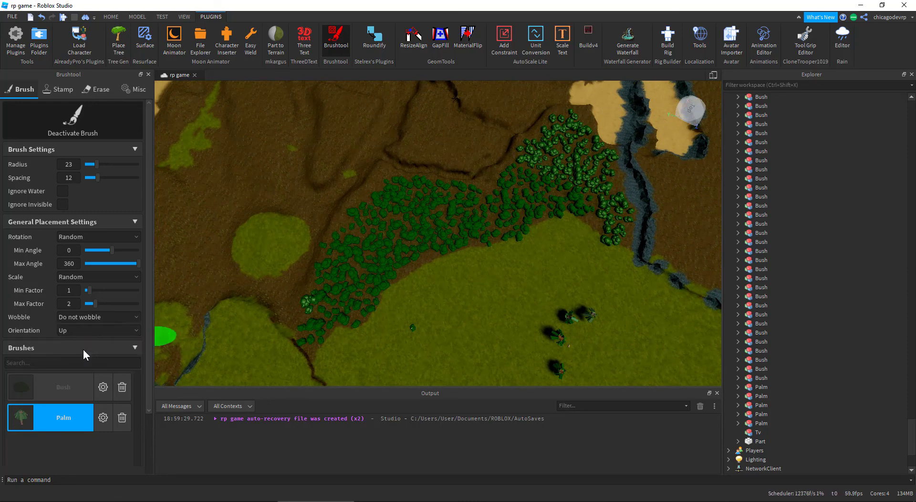
# Try painting palms over the bushes with a spacing of 12, inspect them from ground level and undo the stroke
pyautogui.press('w')
pyautogui.moveTo(328, 266); pyautogui.dragTo(328, 266, button='right')
pyautogui.moveTo(296, 242)
pyautogui.mouseDown()
pyautogui.moveTo(376, 247)
pyautogui.moveTo(396, 265)
pyautogui.mouseUp()
pyautogui.press('w')
pyautogui.moveTo(468, 281); pyautogui.dragTo(466, 279, button='right')
pyautogui.press('s')
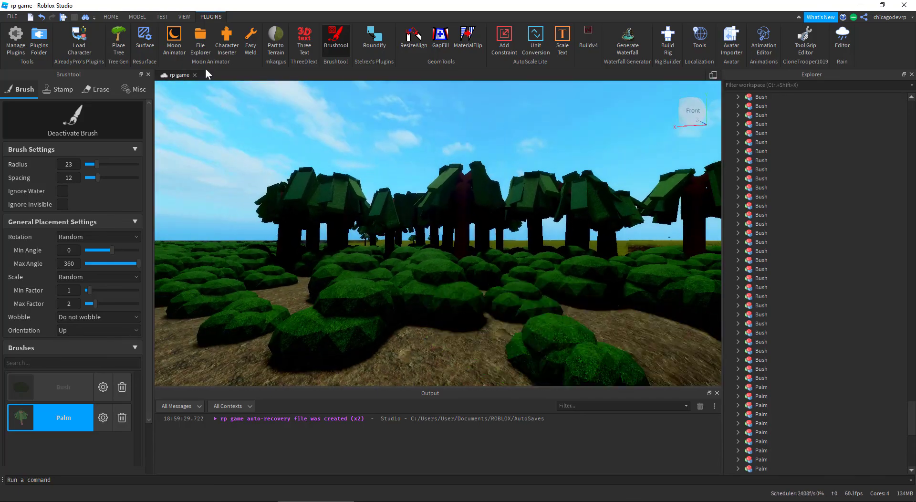
pyautogui.click(42, 18)
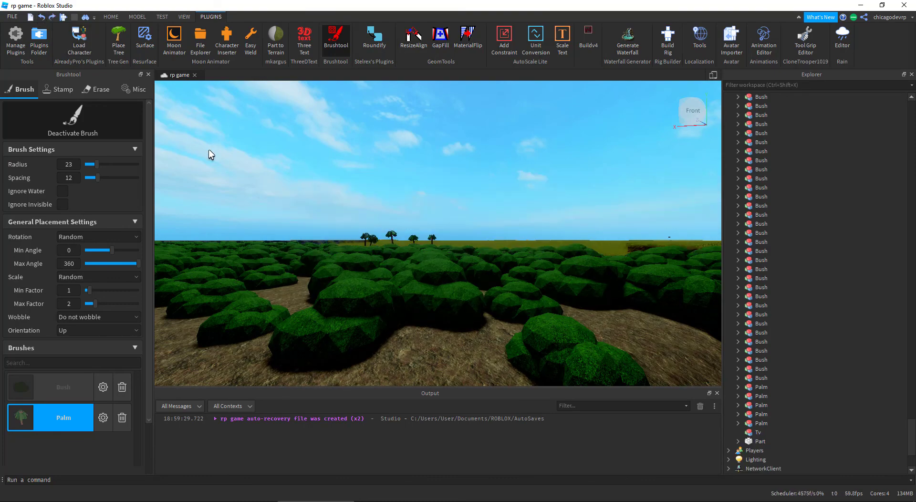
# Set the brush spacing to 20 for the palms over the bush-covered area
pyautogui.press('w')
pyautogui.moveTo(209, 150); pyautogui.dragTo(209, 150, button='right')
pyautogui.press('s')
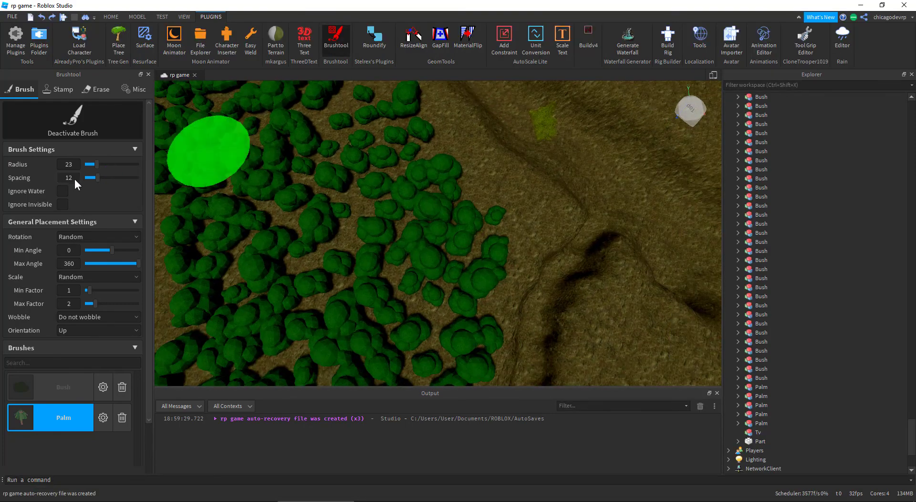
pyautogui.click(74, 177)
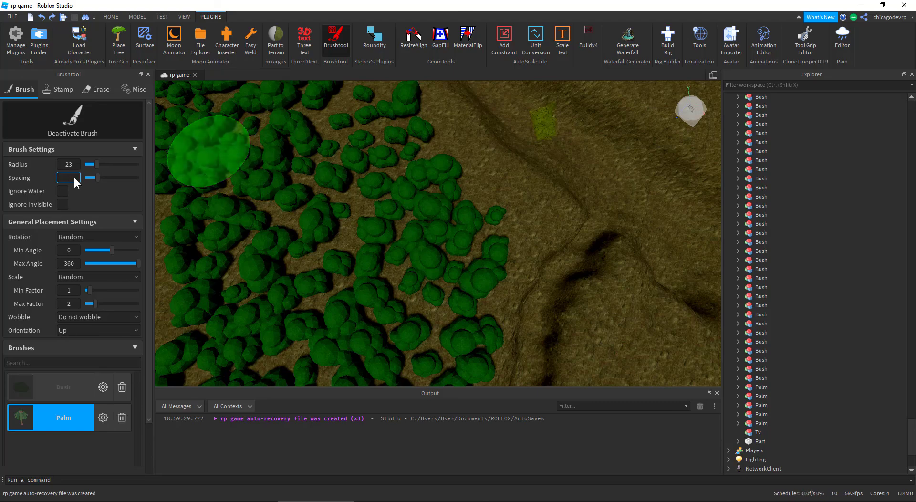
pyautogui.write('20')
pyautogui.press('Return')
pyautogui.moveTo(294, 157); pyautogui.dragTo(297, 159, button='right')
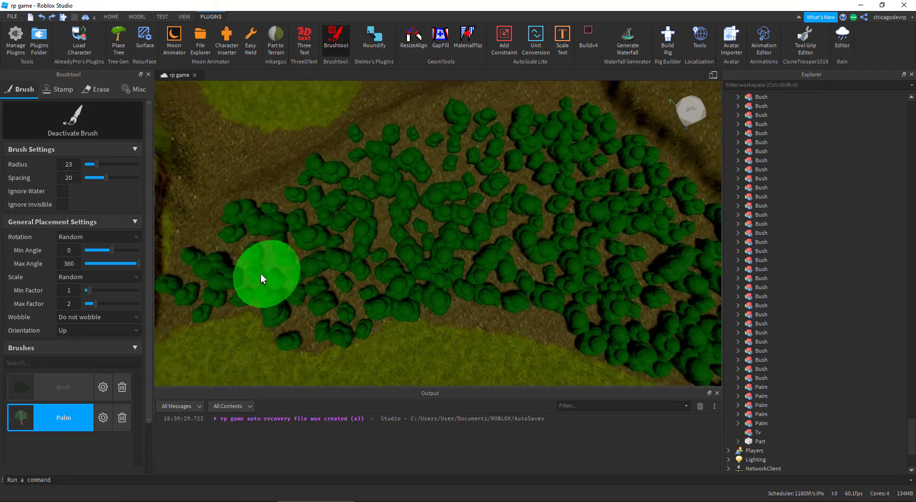
pyautogui.press('s')
pyautogui.press('a')
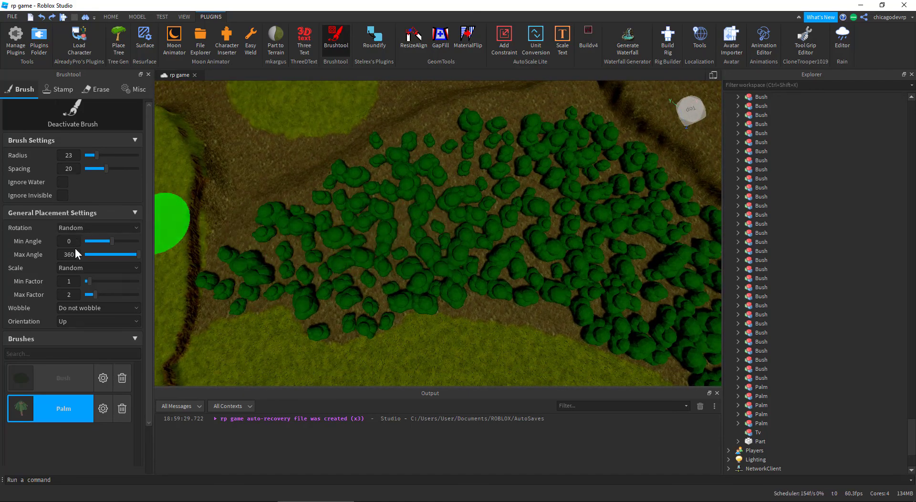
pyautogui.scroll(-3, 81, 262)
pyautogui.scroll(3, 85, 271)
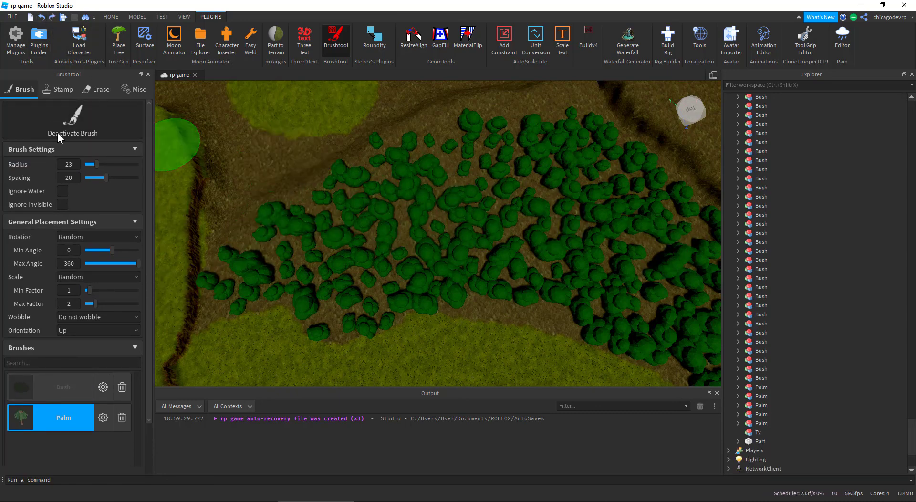
# Set the brush spacing to 17 and paint test palms along the edge of the bush-covered area
pyautogui.click(75, 177)
pyautogui.write('1')
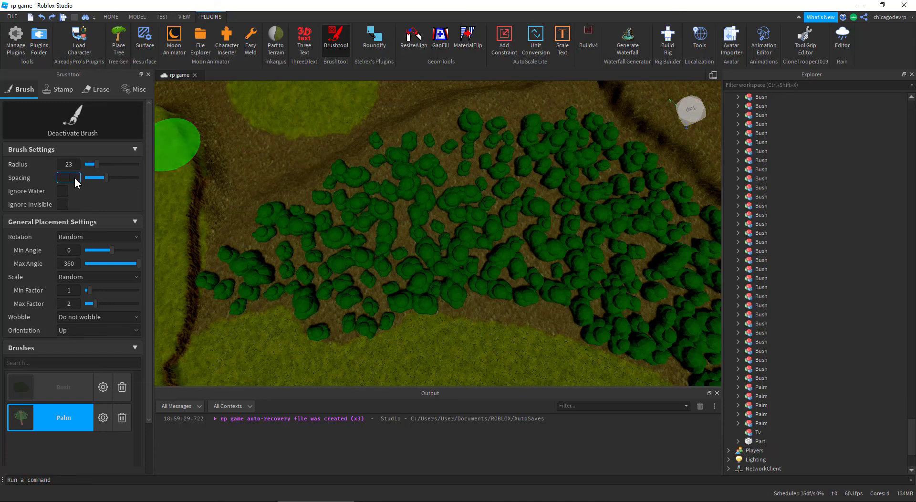
pyautogui.write('7')
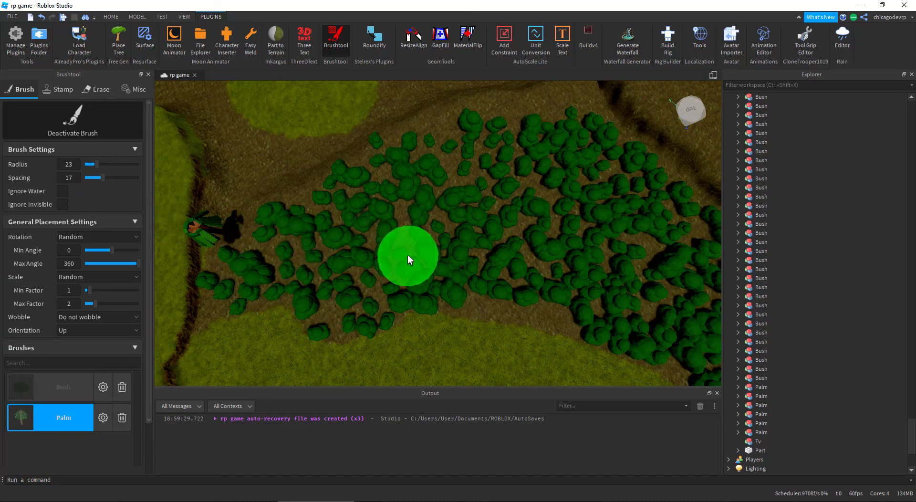
pyautogui.click(522, 315)
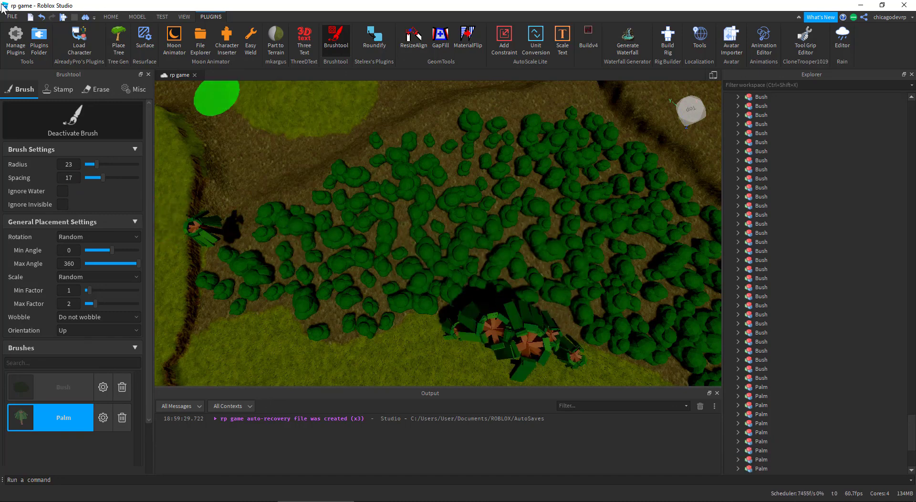
# Set the palm brush spacing to 15
pyautogui.click(70, 181)
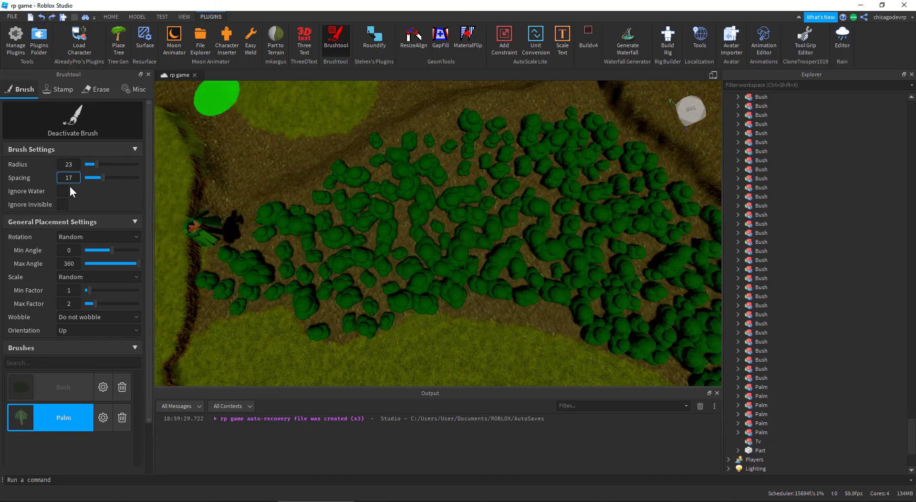
pyautogui.write('15')
pyautogui.press('Return')
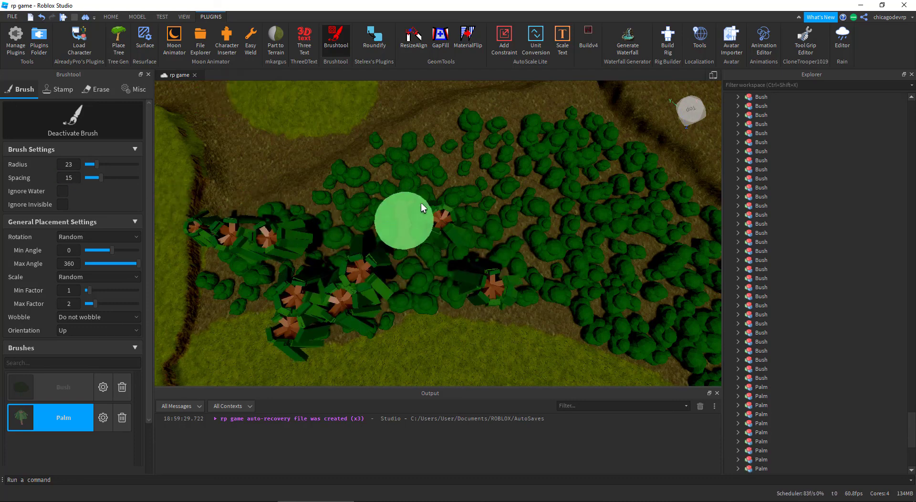
# Paint palms among the bushes at the end of the strip nearest the round grass patch
pyautogui.moveTo(343, 215); pyautogui.dragTo(392, 204)
pyautogui.moveTo(455, 159); pyautogui.dragTo(453, 159, button='right')
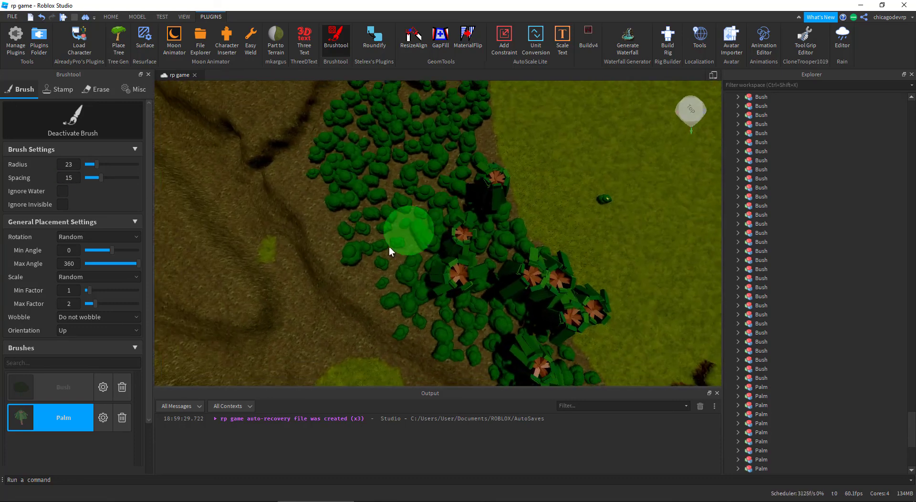
pyautogui.moveTo(389, 246); pyautogui.dragTo(405, 282)
pyautogui.press('s')
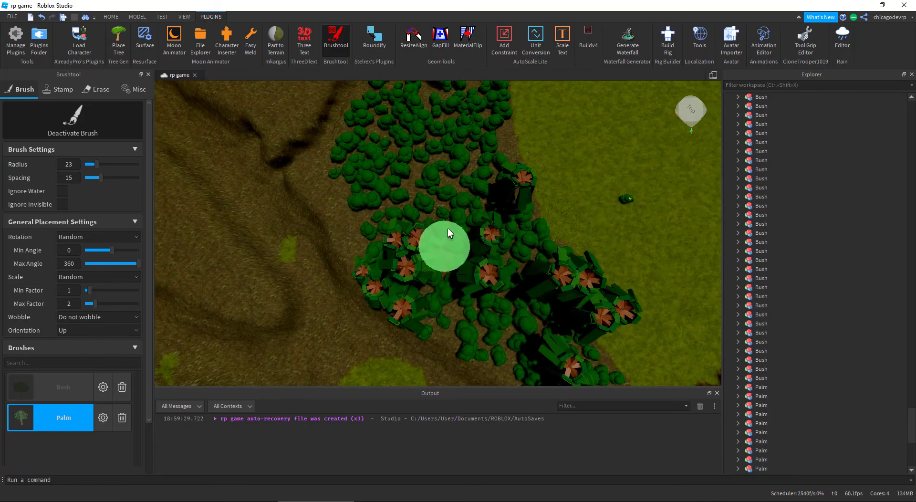
pyautogui.moveTo(447, 227); pyautogui.dragTo(451, 228, button='right')
pyautogui.moveTo(359, 230); pyautogui.dragTo(366, 301)
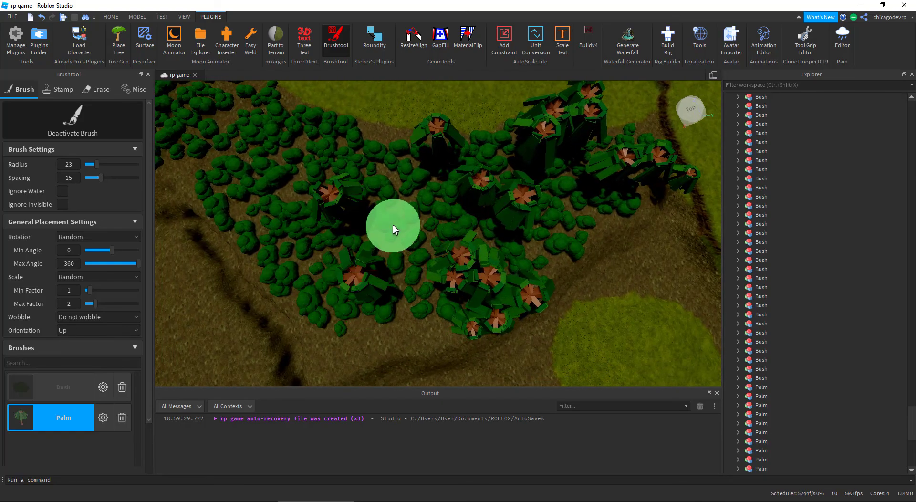
# Fill the remaining gaps between the painted palms near the grass patch and towards the middle of the bush strip
pyautogui.press('d')
pyautogui.click(561, 238)
pyautogui.press('w')
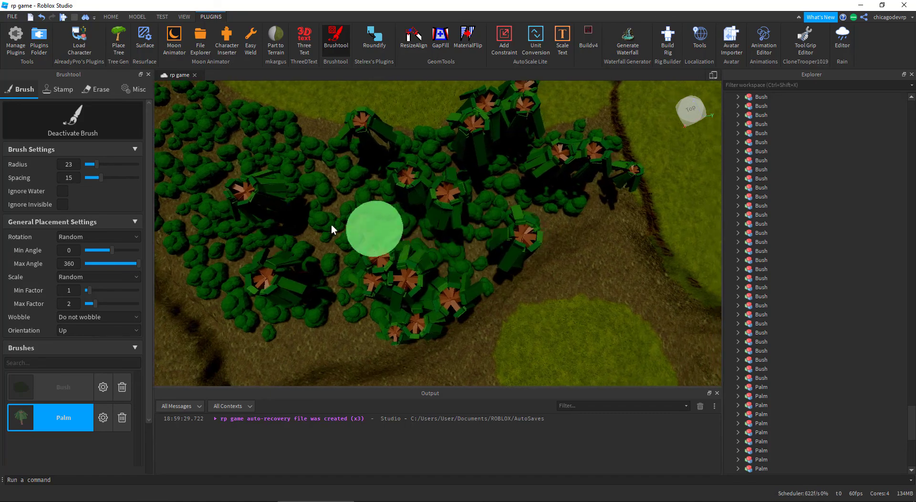
pyautogui.press('a')
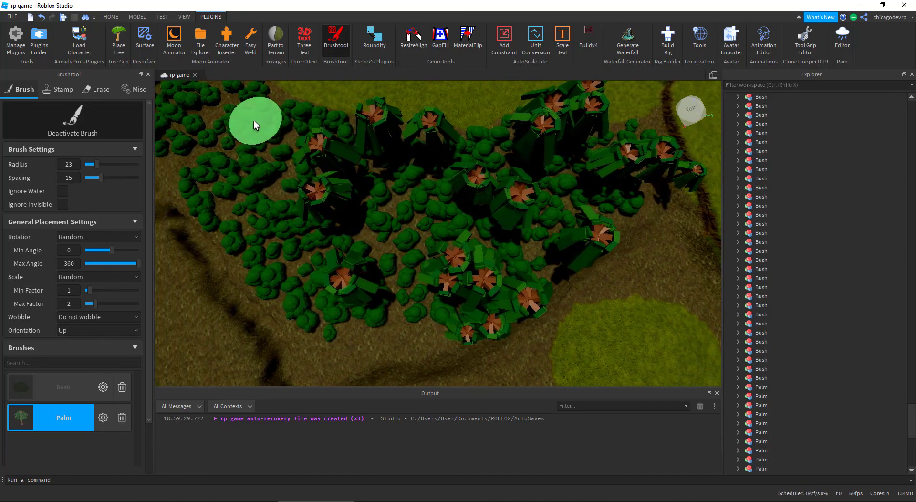
pyautogui.click(253, 120)
# Paint more palms along the rest of the bush strip towards the rocky ravine and sand
pyautogui.moveTo(254, 120); pyautogui.dragTo(268, 146, button='right')
pyautogui.press('w')
pyautogui.press('s')
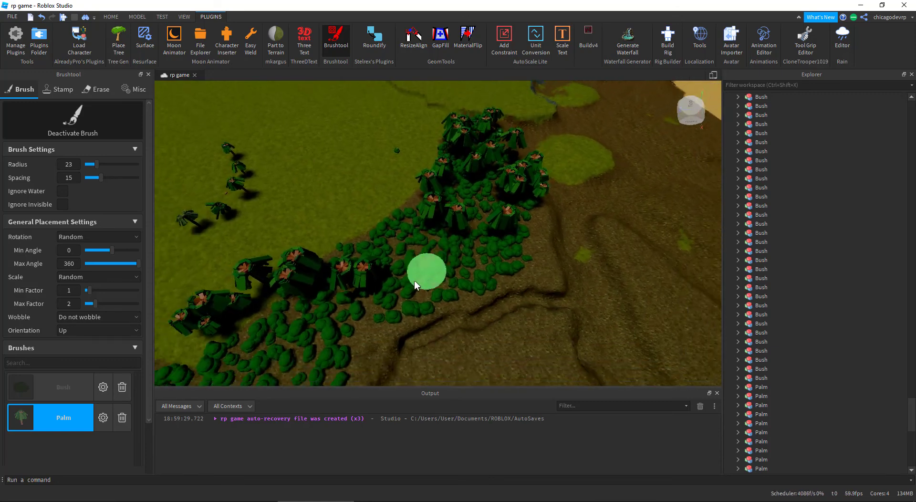
pyautogui.moveTo(414, 280); pyautogui.dragTo(406, 274, button='right')
pyautogui.press('a')
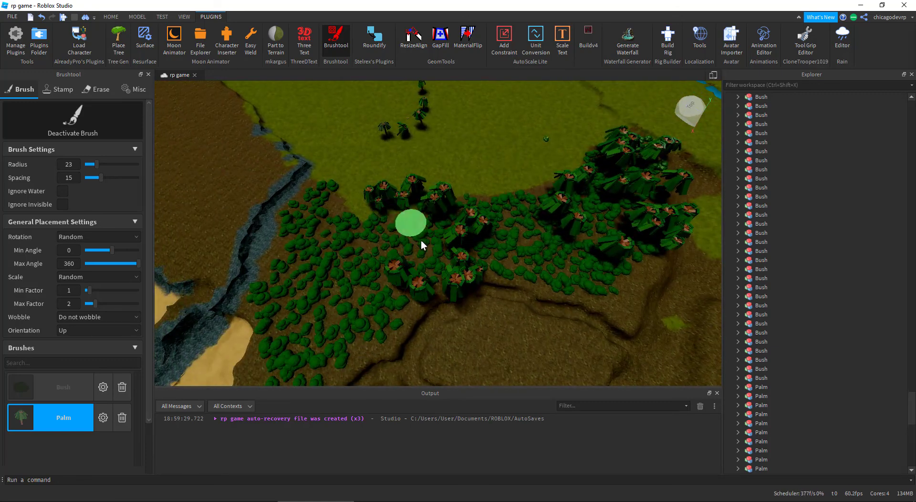
pyautogui.click(333, 279)
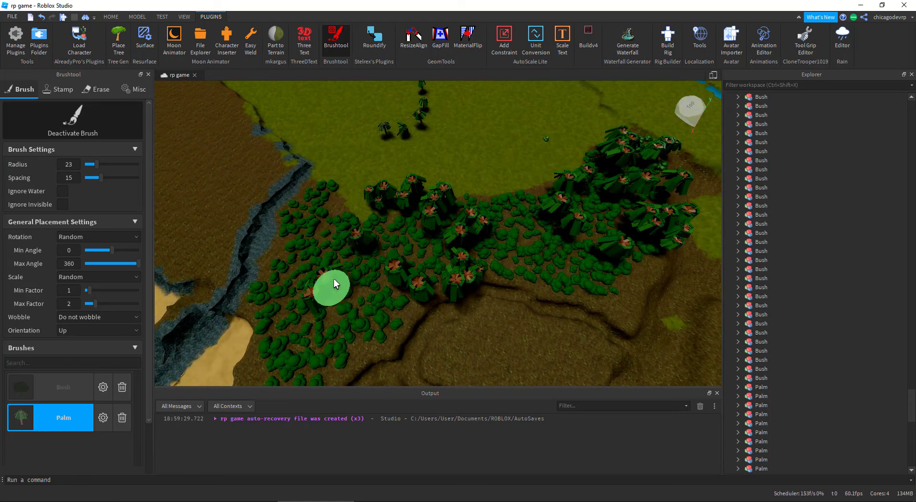
pyautogui.press('a')
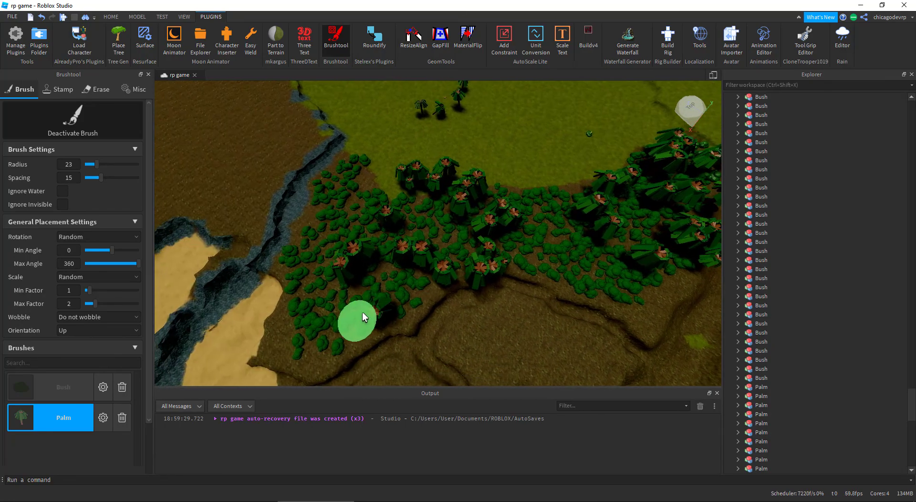
# Inspect the painted palms from ground level and undo the palm strokes made across the bush strip
pyautogui.moveTo(465, 230); pyautogui.dragTo(466, 232, button='right')
pyautogui.press('w')
pyautogui.press('d')
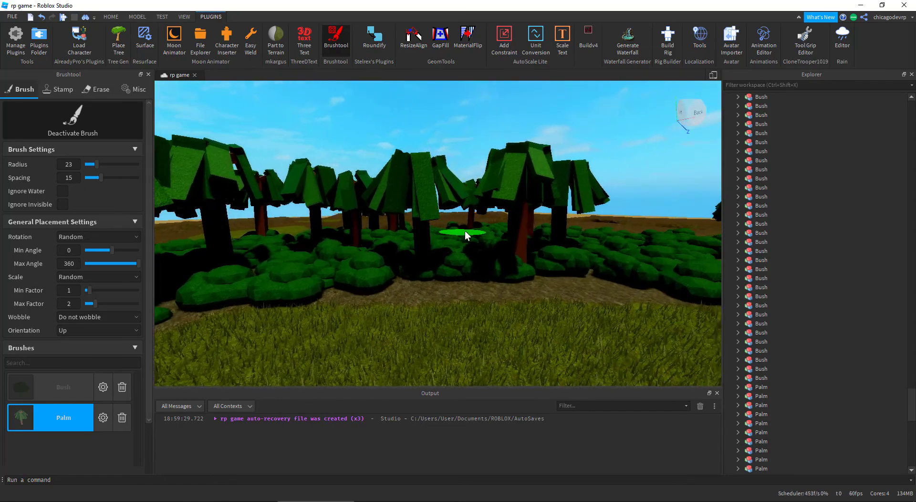
pyautogui.press('d')
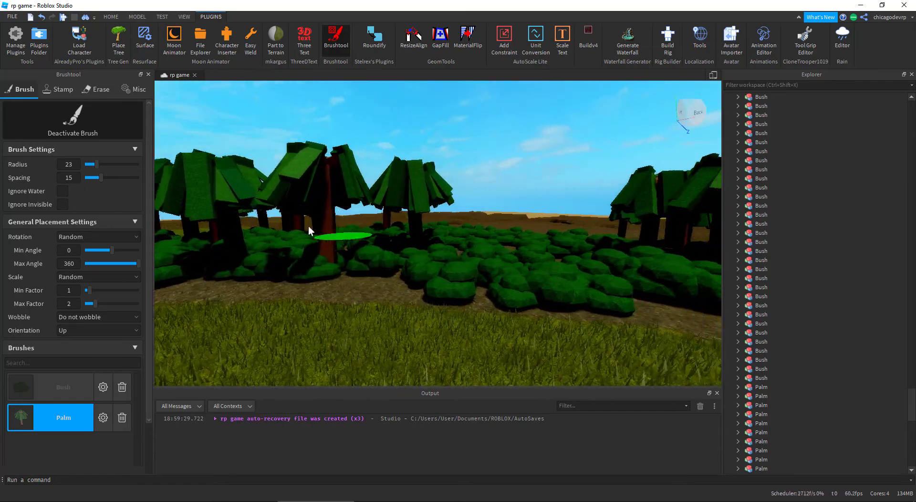
pyautogui.click(43, 21)
pyautogui.moveTo(398, 267); pyautogui.dragTo(402, 271, button='right')
pyautogui.press('s')
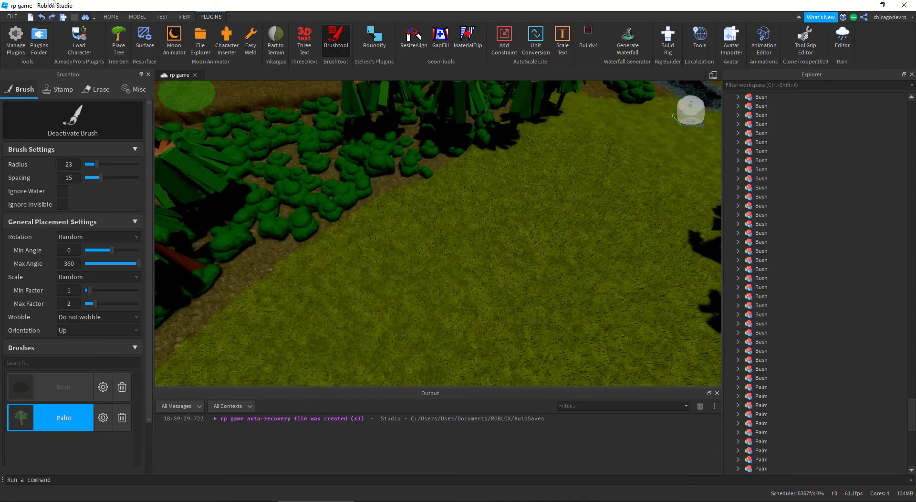
pyautogui.click(42, 17)
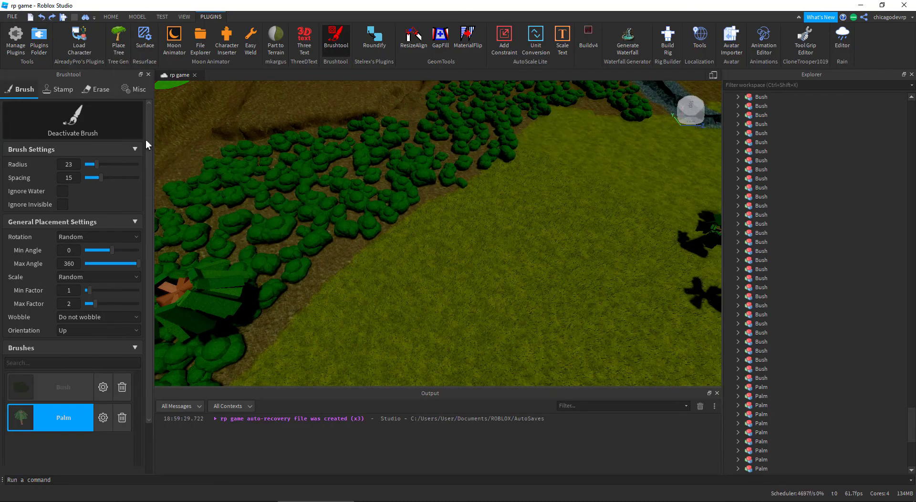
pyautogui.moveTo(289, 147); pyautogui.dragTo(188, 159, button='right')
pyautogui.press('s')
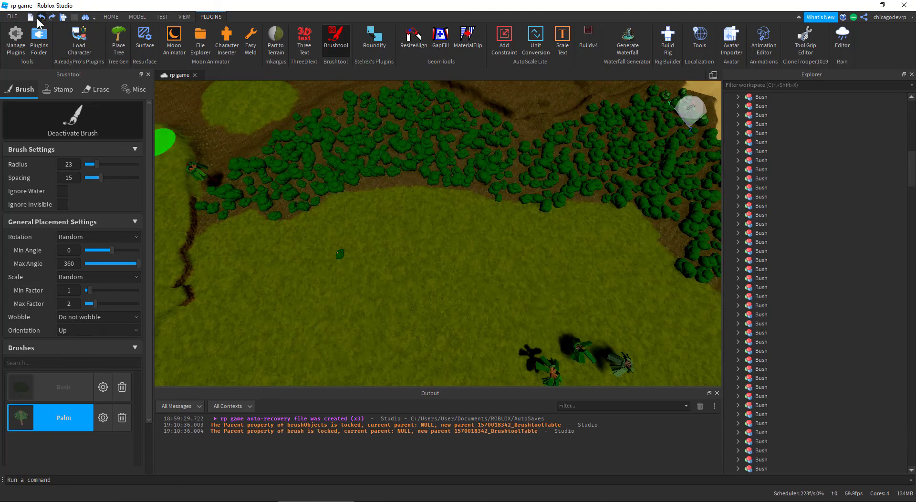
pyautogui.scroll(-2, 118, 354)
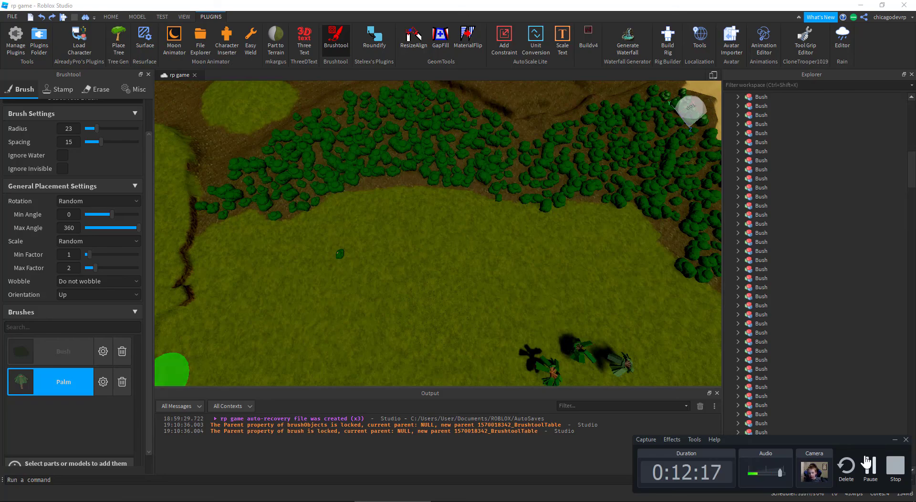
# Inspect the palms along the whole bush strip from ground level and from above, up to the rocky ravine
pyautogui.click(868, 462)
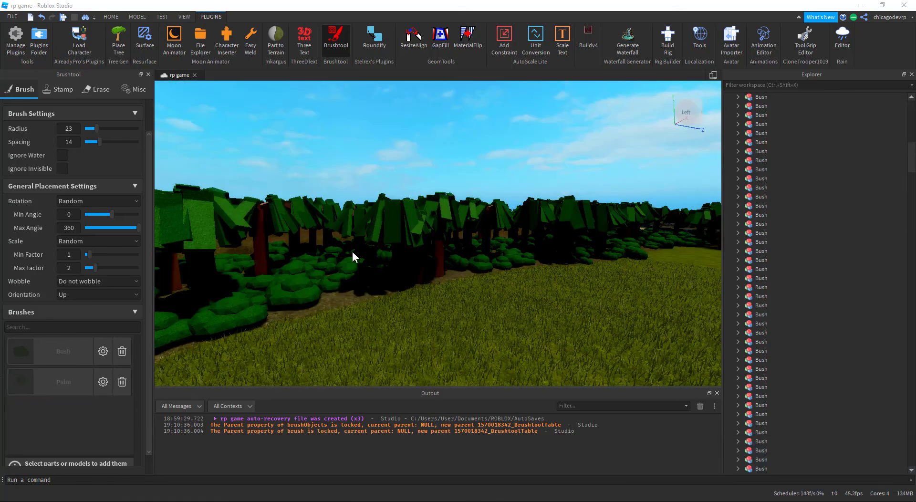
pyautogui.press('w')
pyautogui.moveTo(352, 251); pyautogui.dragTo(354, 251, button='right')
pyautogui.press('w')
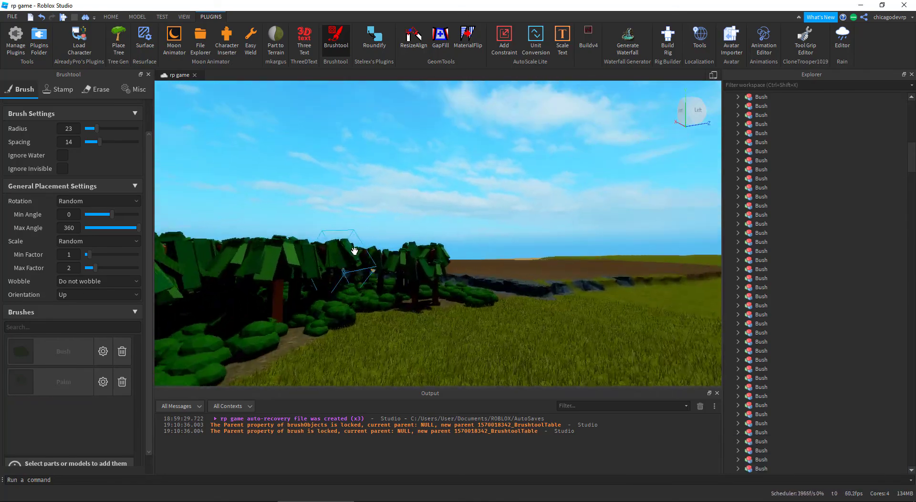
pyautogui.press('w')
pyautogui.moveTo(353, 251); pyautogui.dragTo(348, 252, button='right')
pyautogui.press('s')
pyautogui.press('d')
pyautogui.press('s')
pyautogui.moveTo(563, 350); pyautogui.dragTo(562, 351, button='right')
pyautogui.press('w')
pyautogui.press('s')
pyautogui.press('s')
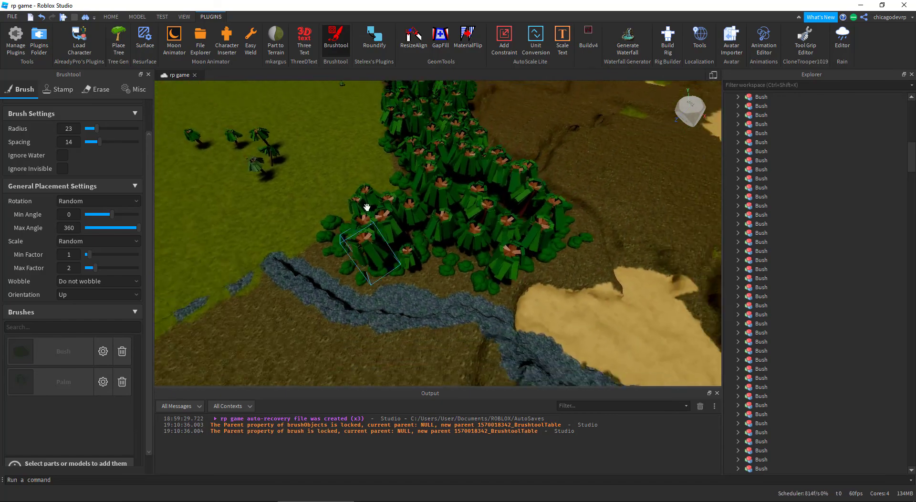
pyautogui.press('w')
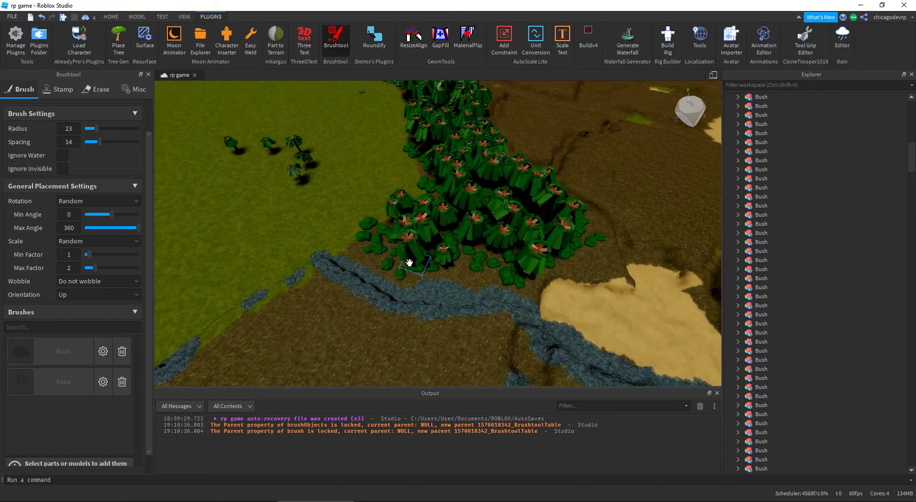
# Inspect the lone palms on the grass field and the bushes still without palms at the strip's sandy end
pyautogui.moveTo(394, 246); pyautogui.dragTo(353, 250, button='right')
pyautogui.press('w')
pyautogui.press('w')
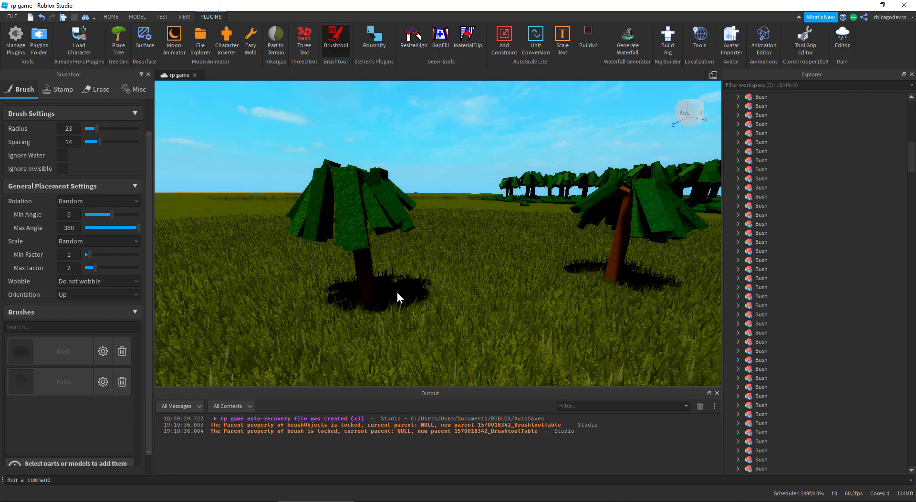
pyautogui.press('w')
pyautogui.moveTo(397, 292); pyautogui.dragTo(420, 294, button='right')
pyautogui.press('w')
pyautogui.press('w')
pyautogui.press('w')
pyautogui.press('s')
pyautogui.press('w')
pyautogui.press('s')
pyautogui.press('w')
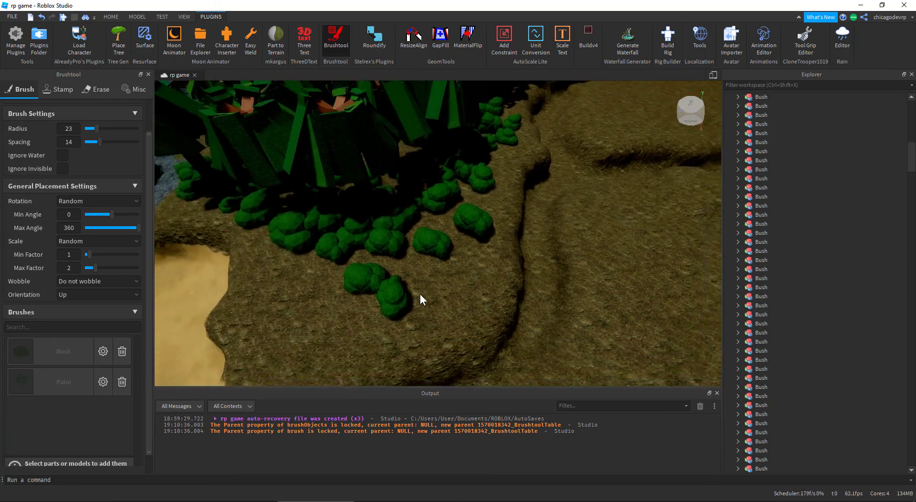
pyautogui.press('s')
# Paint palms with the Palm brush over the uncovered bushes beside the sand, then deactivate the brush
pyautogui.click(41, 378)
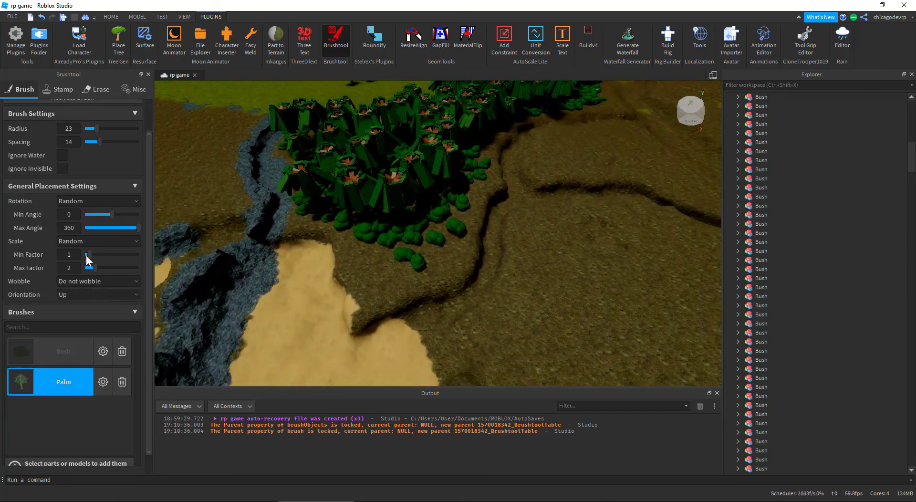
pyautogui.scroll(2, 84, 199)
pyautogui.click(59, 127)
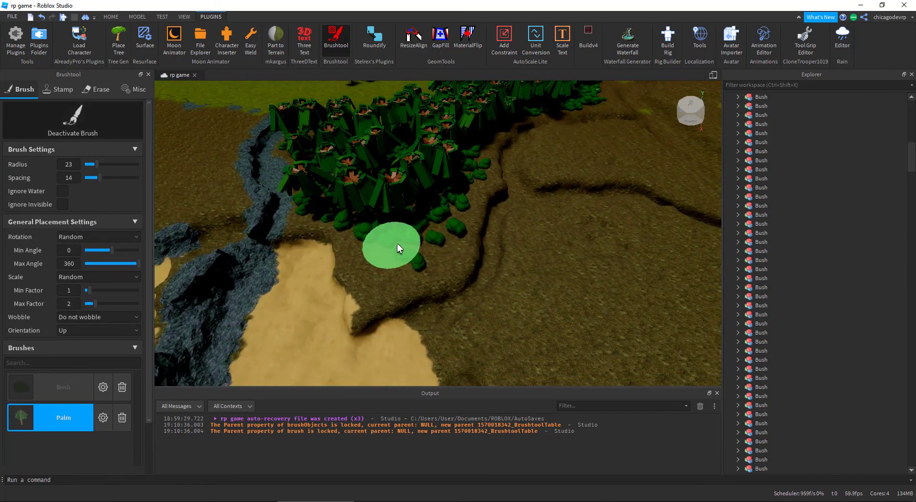
pyautogui.moveTo(398, 244)
pyautogui.mouseDown()
pyautogui.moveTo(432, 244)
pyautogui.moveTo(394, 257)
pyautogui.mouseUp()
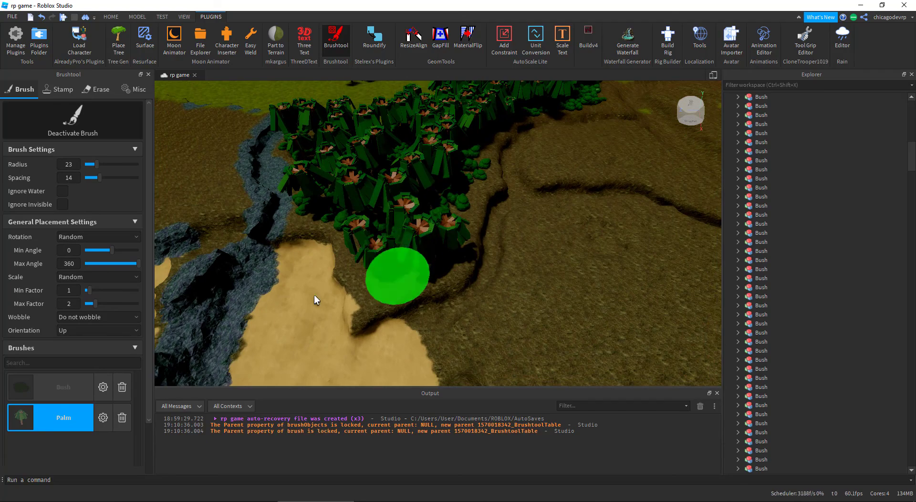
pyautogui.click(84, 134)
# Inspect the palm and bush strip from ground level along both its hill side and its grass side
pyautogui.press('w')
pyautogui.moveTo(277, 154); pyautogui.dragTo(277, 153, button='right')
pyautogui.press('s')
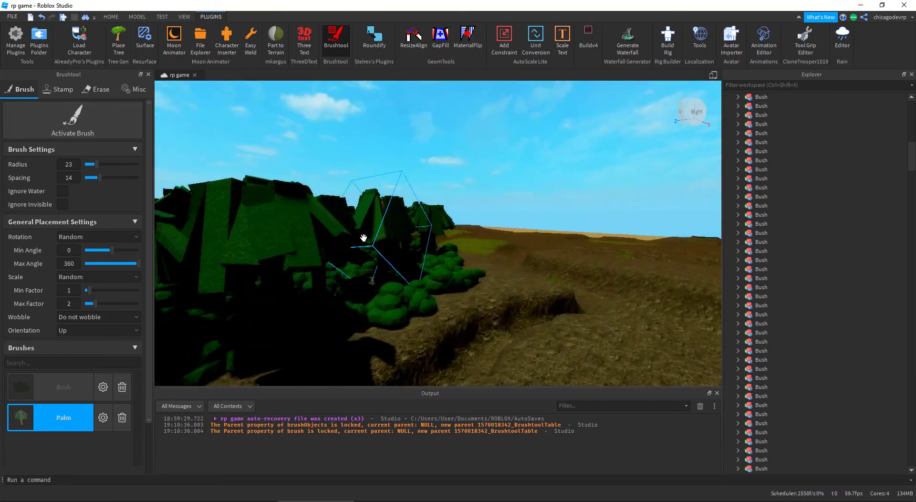
pyautogui.press('s')
pyautogui.moveTo(364, 211); pyautogui.dragTo(363, 211, button='right')
pyautogui.press('w')
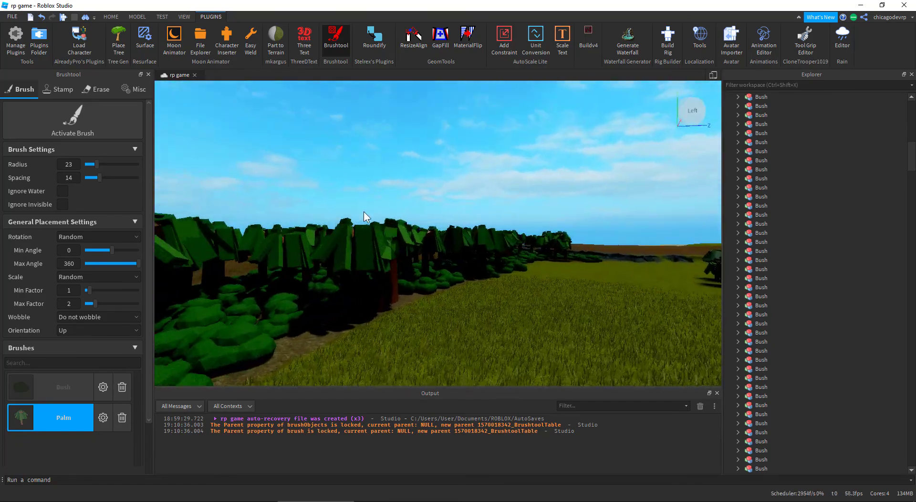
pyautogui.press('w')
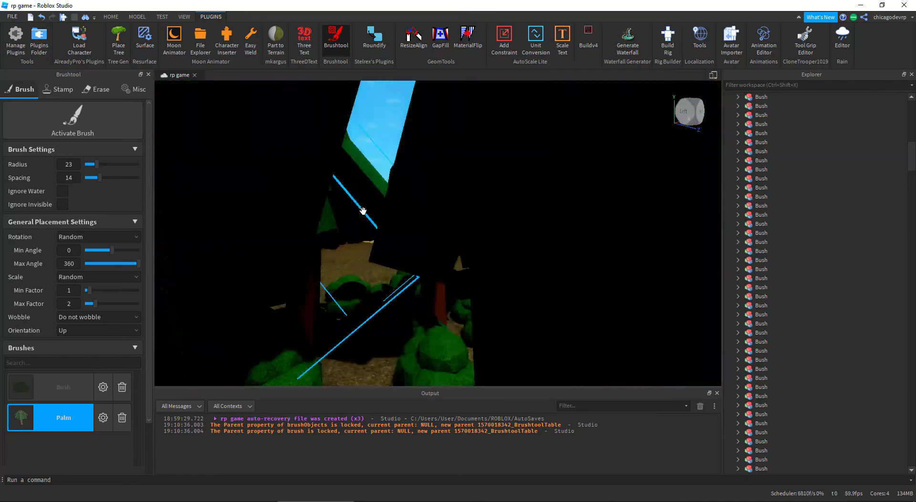
pyautogui.press('s')
pyautogui.moveTo(406, 217); pyautogui.dragTo(409, 218, button='right')
# Select the entire strip of palms and bushes, anchor the selection, and deselect it
pyautogui.scroll(-6, 425, 217)
pyautogui.moveTo(491, 226); pyautogui.dragTo(490, 225, button='right')
pyautogui.scroll(-3, 394, 198)
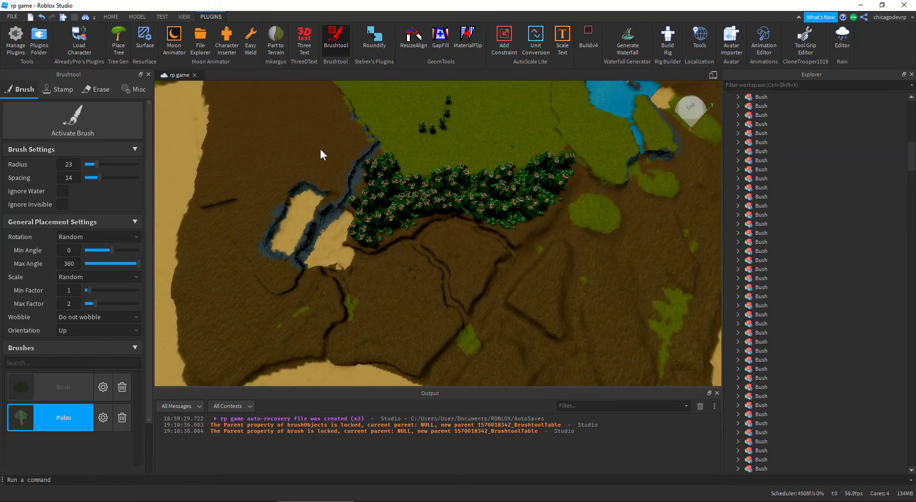
pyautogui.moveTo(319, 146); pyautogui.dragTo(551, 244)
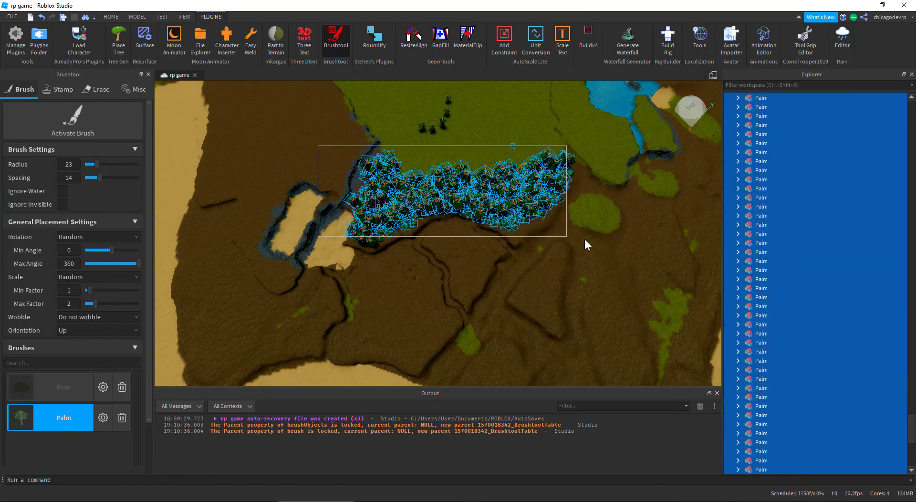
pyautogui.moveTo(598, 241); pyautogui.dragTo(597, 239, button='right')
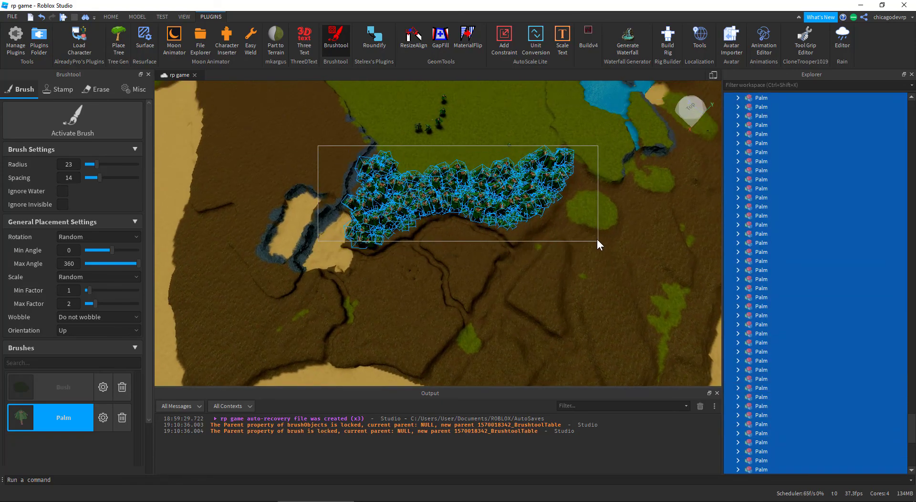
pyautogui.moveTo(597, 239); pyautogui.dragTo(605, 263)
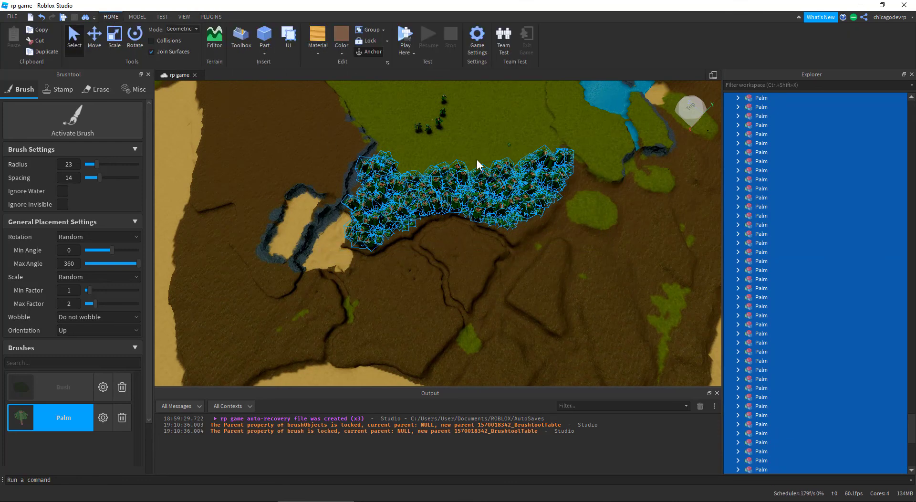
pyautogui.click(467, 138)
# Playtest the game from the grass beside the palms, view the strip with the character and from above, and stop the test
pyautogui.scroll(3, 467, 138)
pyautogui.scroll(8, 468, 138)
pyautogui.moveTo(465, 138); pyautogui.dragTo(457, 122, button='right')
pyautogui.scroll(3, 458, 125)
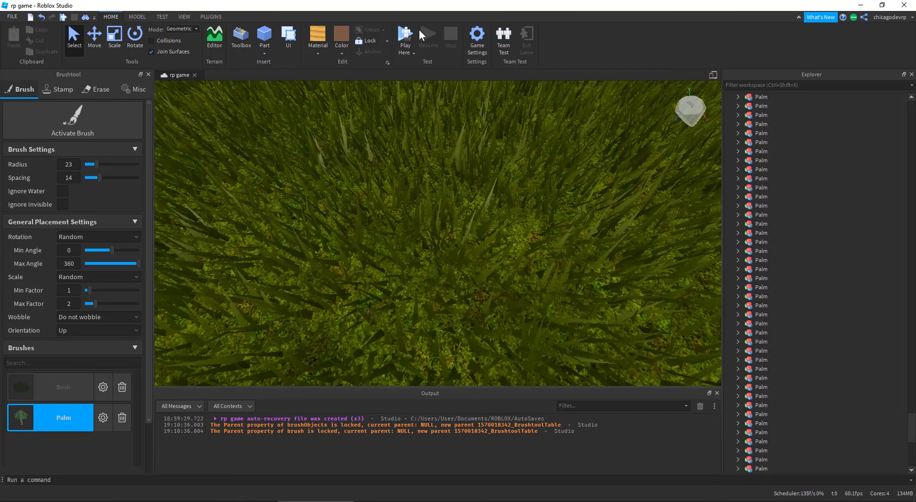
pyautogui.press('F5')
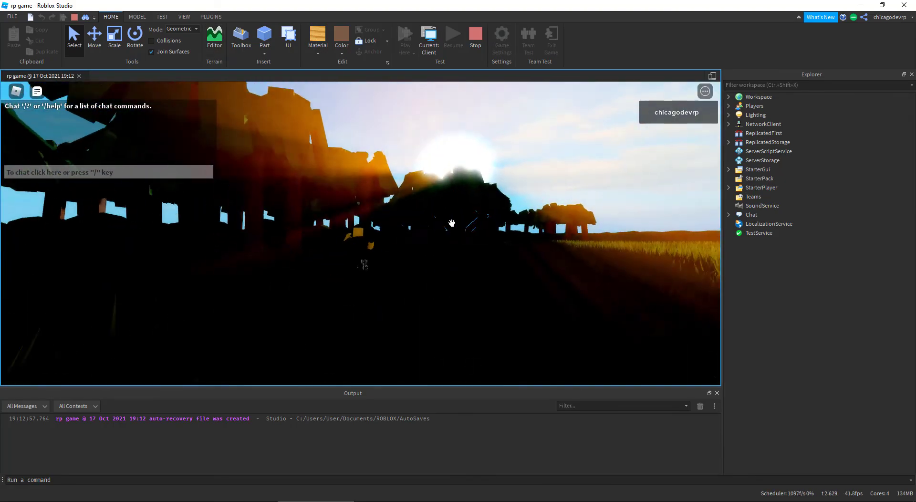
pyautogui.moveTo(452, 223); pyautogui.dragTo(449, 223, button='right')
pyautogui.scroll(4, 452, 223)
pyautogui.press('w')
pyautogui.press('space')
pyautogui.scroll(-10, 449, 223)
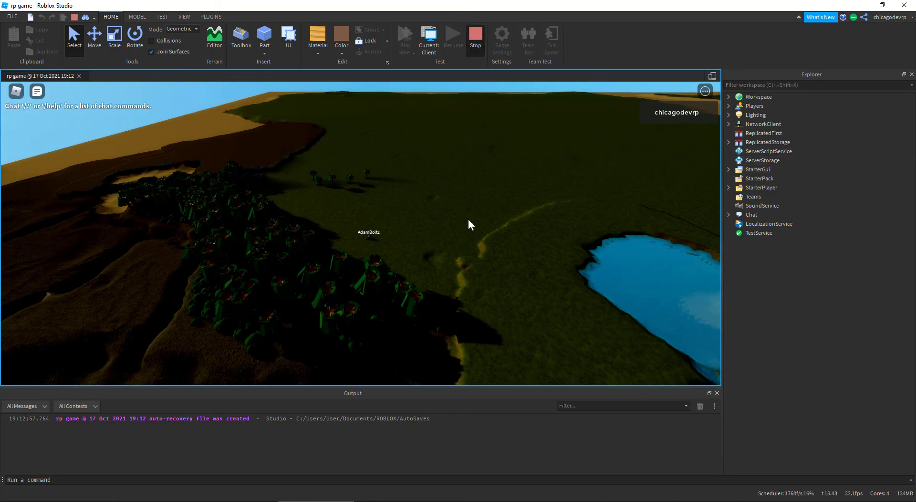
pyautogui.hotkey('shift', 'F5')
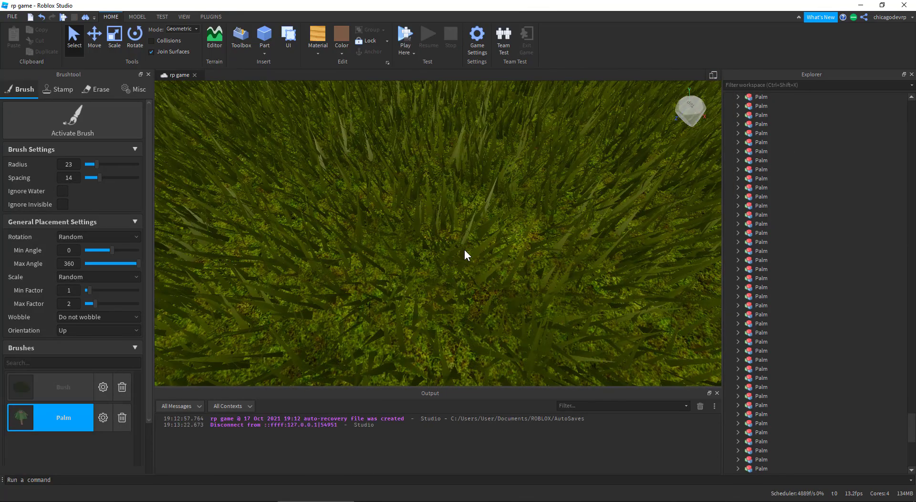
# Close Brushtool and open the Lighting service's properties to check its TimeOfDay and ClockTime
pyautogui.scroll(-15, 451, 237)
pyautogui.moveTo(452, 236); pyautogui.dragTo(451, 238, button='right')
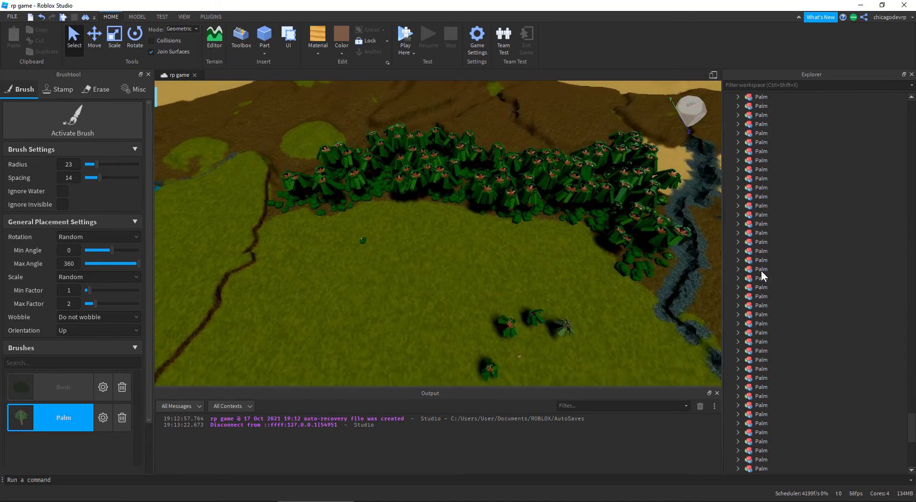
pyautogui.scroll(-10, 762, 286)
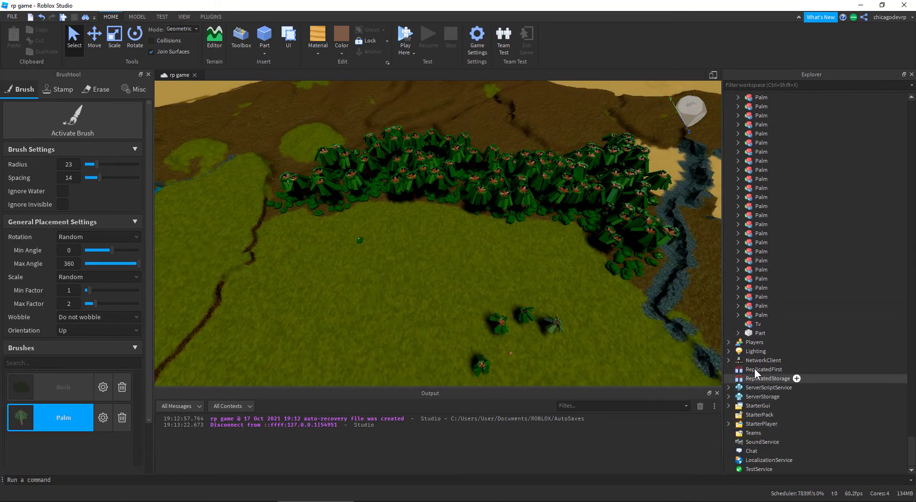
pyautogui.moveTo(475, 343)
pyautogui.mouseDown(button='right')
pyautogui.moveTo(487, 336)
pyautogui.moveTo(486, 345)
pyautogui.mouseUp(button='right')
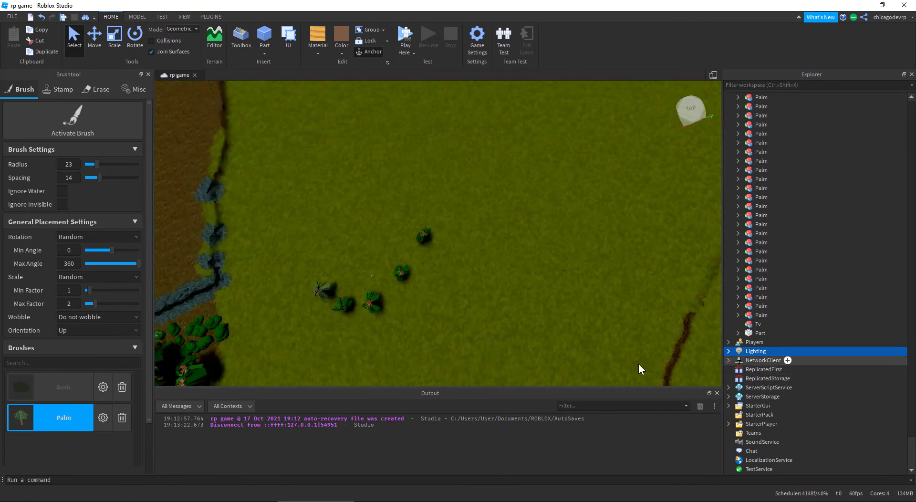
pyautogui.click(148, 75)
pyautogui.click(183, 16)
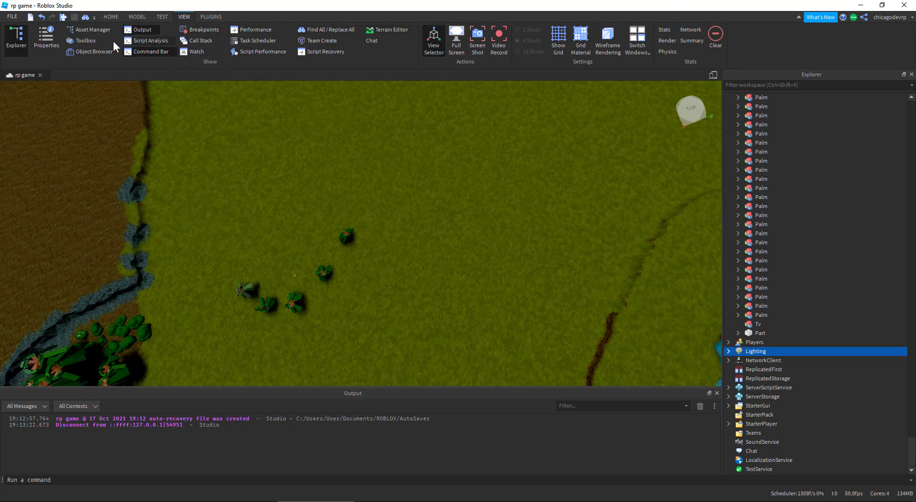
pyautogui.click(52, 40)
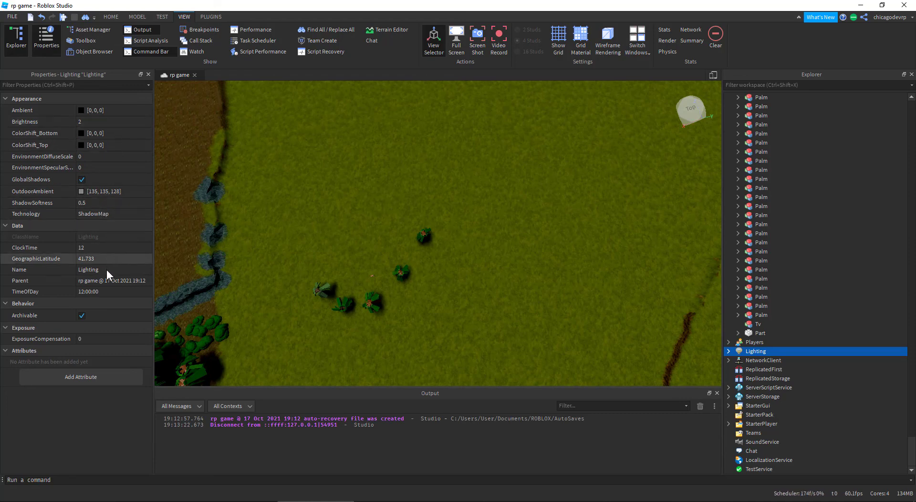
pyautogui.click(105, 290)
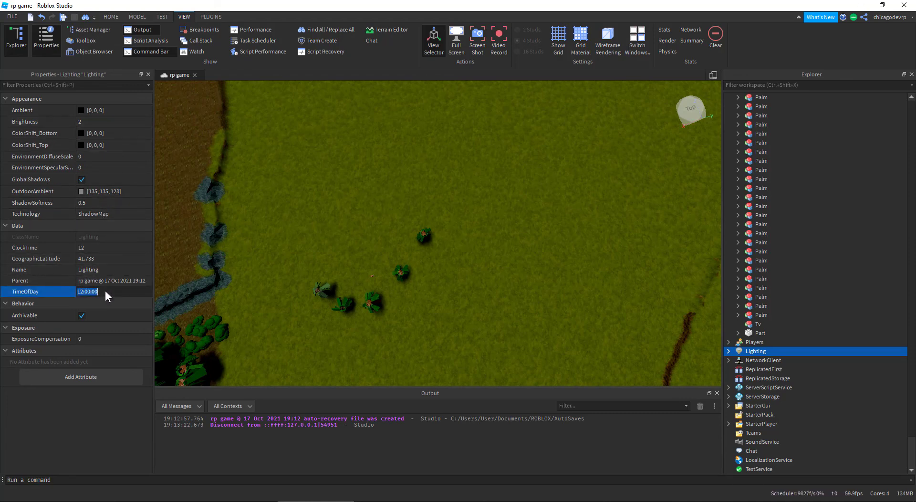
pyautogui.click(90, 251)
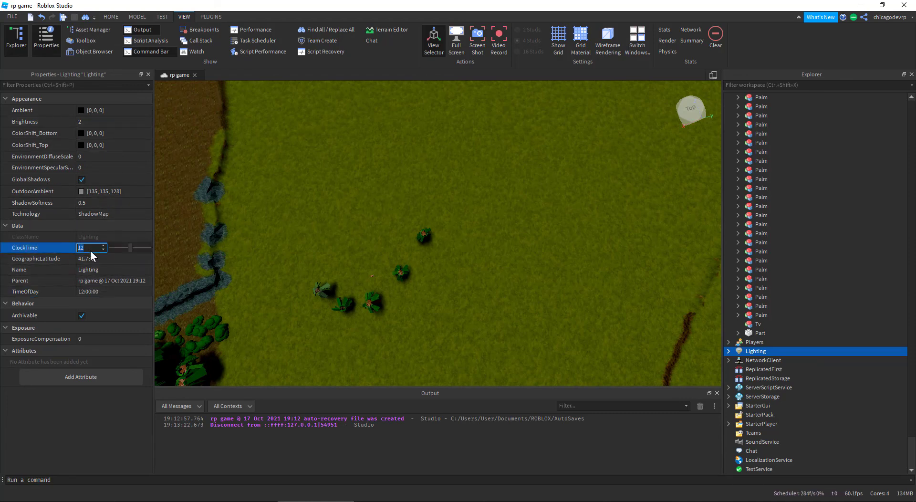
pyautogui.click(246, 233)
# Playtest from the grass field again to examine the sun and lighting, select Lighting during the run, and end the test
pyautogui.scroll(3, 246, 233)
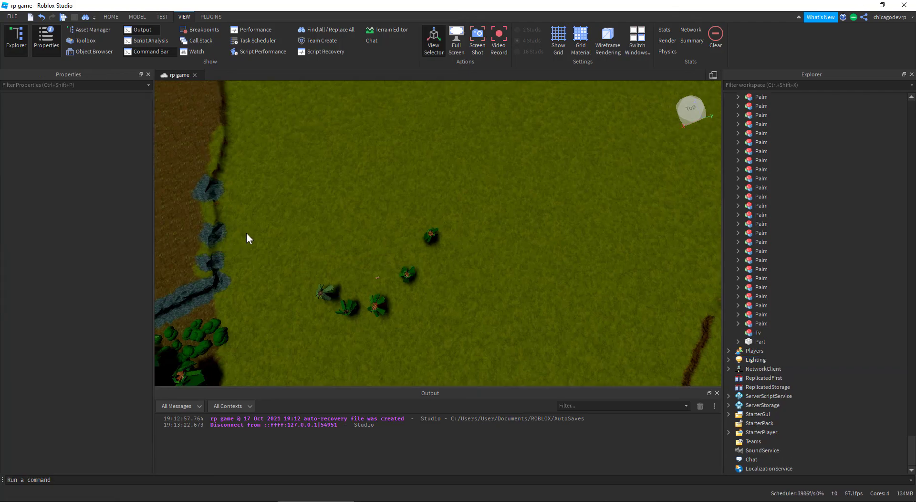
pyautogui.moveTo(246, 233); pyautogui.dragTo(245, 232, button='right')
pyautogui.scroll(5, 245, 231)
pyautogui.click(111, 17)
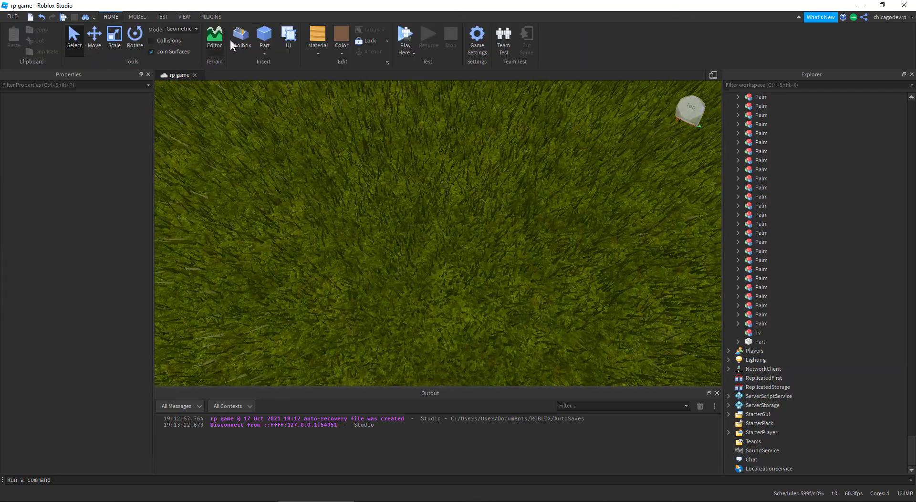
pyautogui.press('F5')
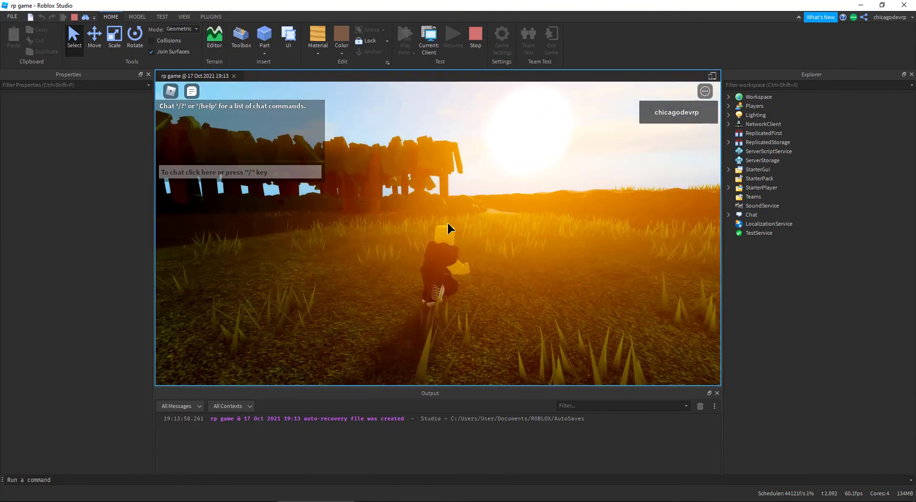
pyautogui.scroll(-10, 448, 228)
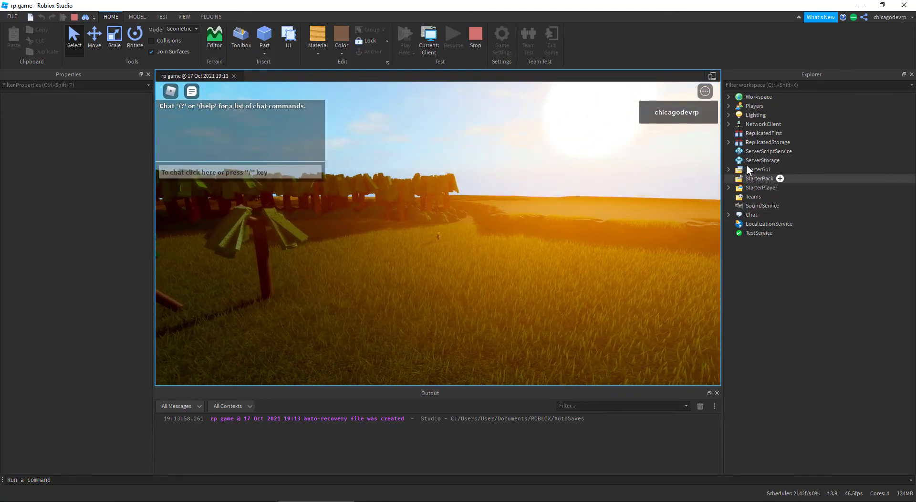
pyautogui.click(747, 115)
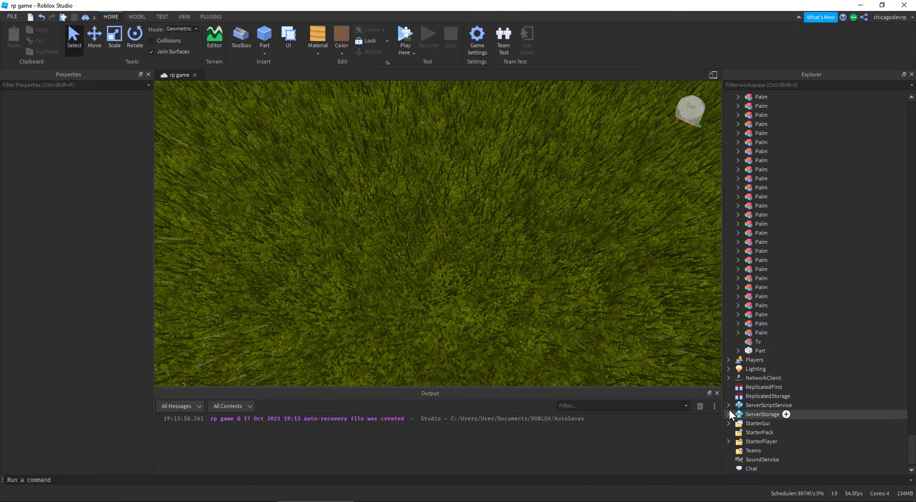
# Remove the Day-Night Script from ServerScriptService and start a new playtest to check the daylight
pyautogui.click(728, 405)
pyautogui.click(764, 394)
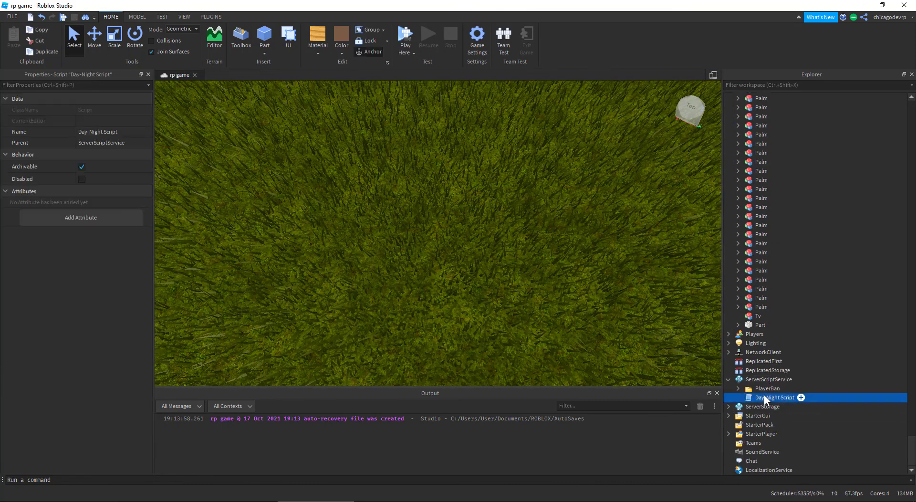
pyautogui.moveTo(764, 394); pyautogui.dragTo(766, 368)
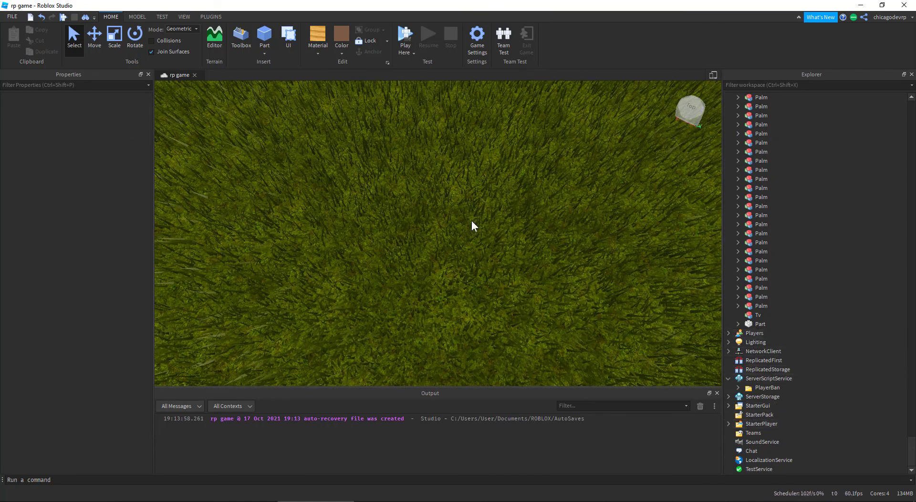
pyautogui.press('F5')
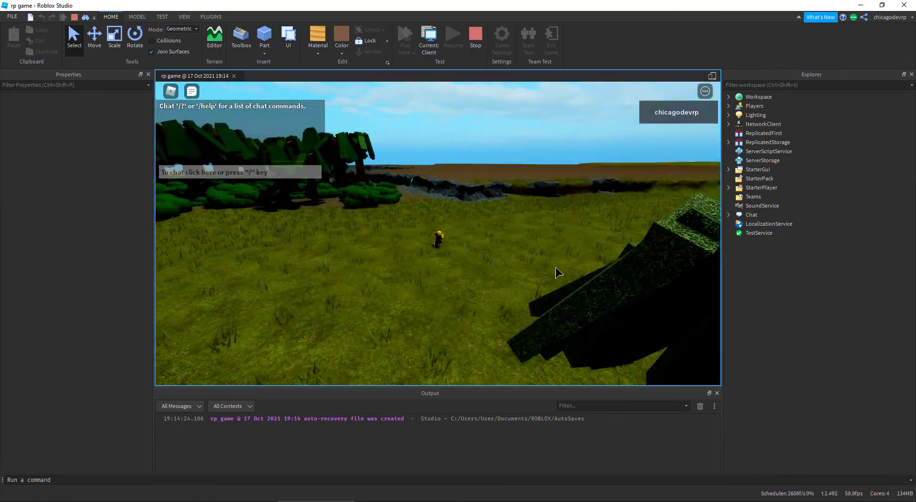
# Walk the character across the grass field to the bushes at the palm strip and examine the scene in daylight
pyautogui.scroll(-3, 554, 266)
pyautogui.press('w')
pyautogui.moveTo(556, 267); pyautogui.dragTo(556, 268, button='right')
pyautogui.scroll(8, 555, 267)
pyautogui.scroll(-6, 555, 267)
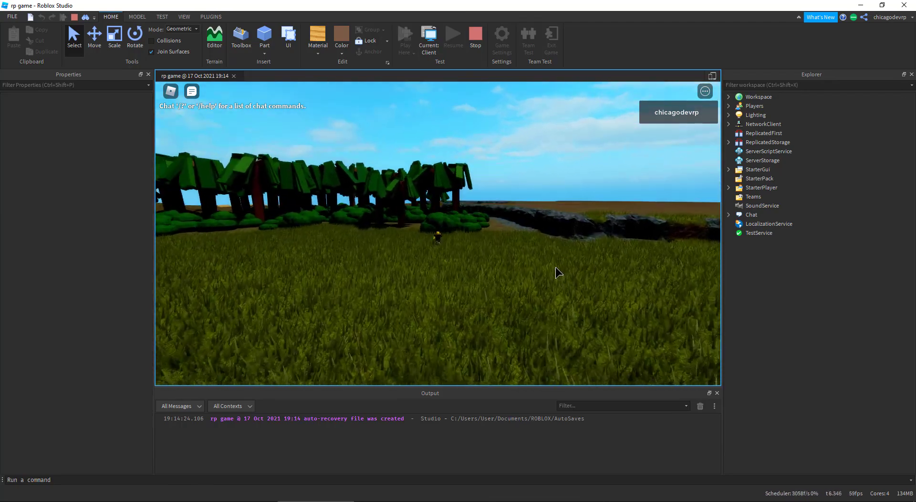
pyautogui.moveTo(339, 184); pyautogui.dragTo(339, 184, button='right')
pyautogui.scroll(2, 451, 246)
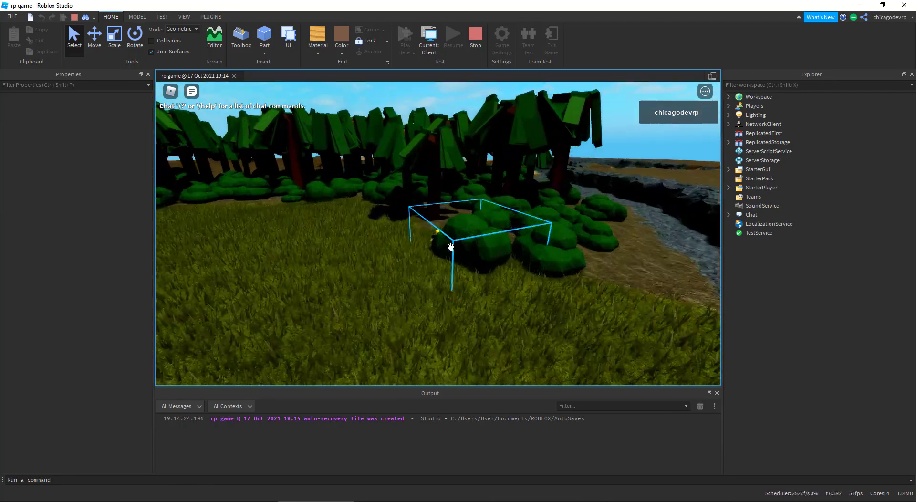
pyautogui.scroll(10, 451, 247)
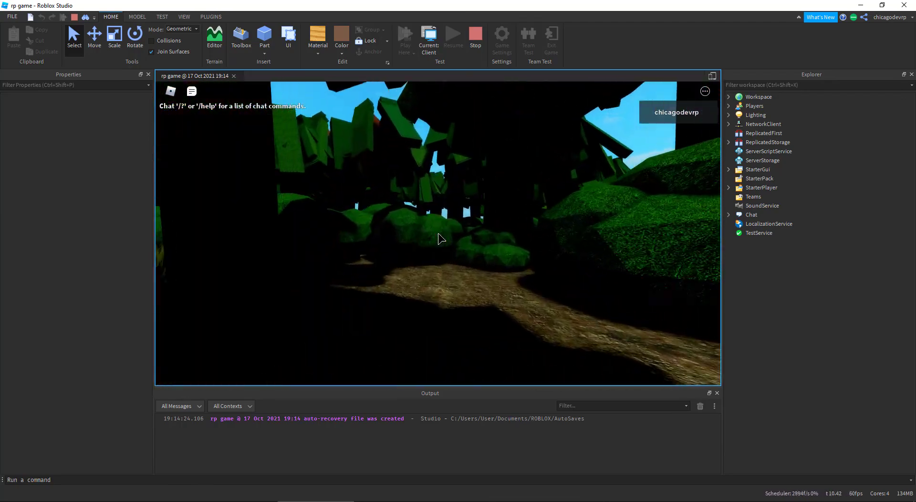
# Walk the character through the palm forest to the brown hillside and view the planted strip from above
pyautogui.press('w')
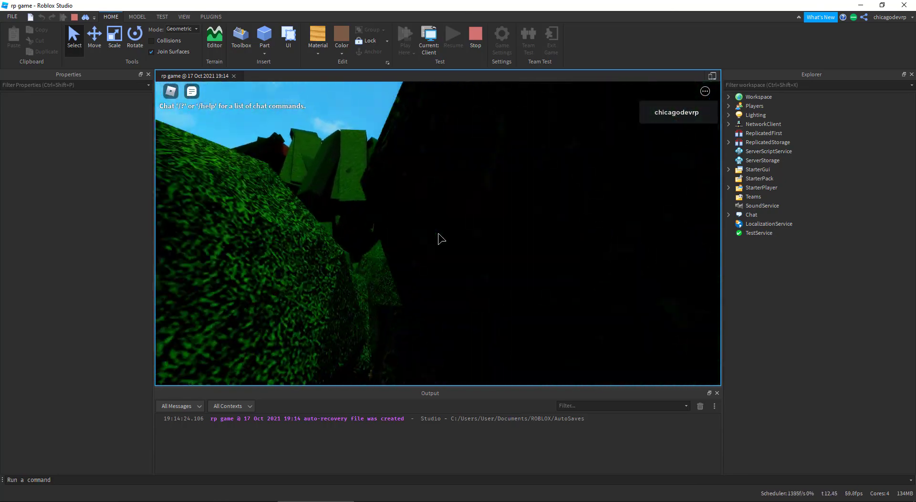
pyautogui.press('w')
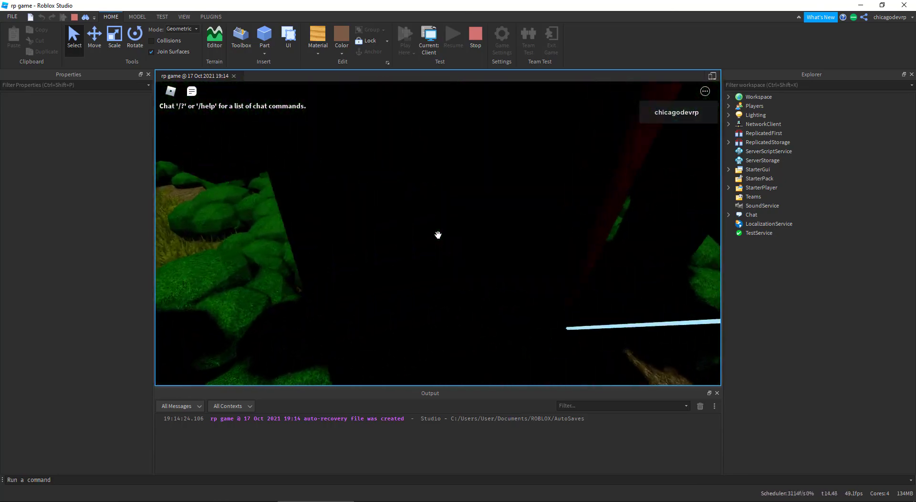
pyautogui.press('w')
pyautogui.scroll(-3, 438, 235)
pyautogui.moveTo(565, 317); pyautogui.dragTo(581, 333, button='right')
pyautogui.press('w')
pyautogui.press('w')
pyautogui.press('w')
pyautogui.scroll(-8, 395, 169)
pyautogui.moveTo(395, 168); pyautogui.dragTo(383, 178, button='right')
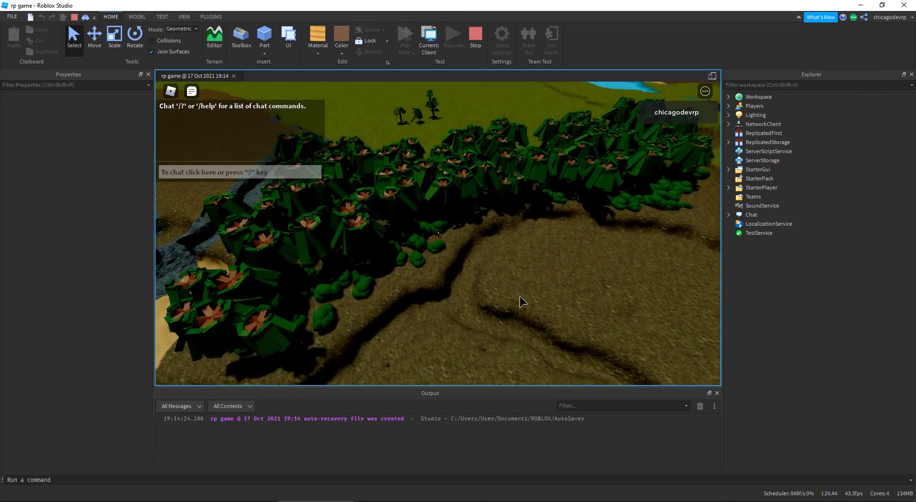
# Inspect the shaded palms and bushes up close, view the whole strip from overhead, and end the playtest
pyautogui.scroll(10, 534, 293)
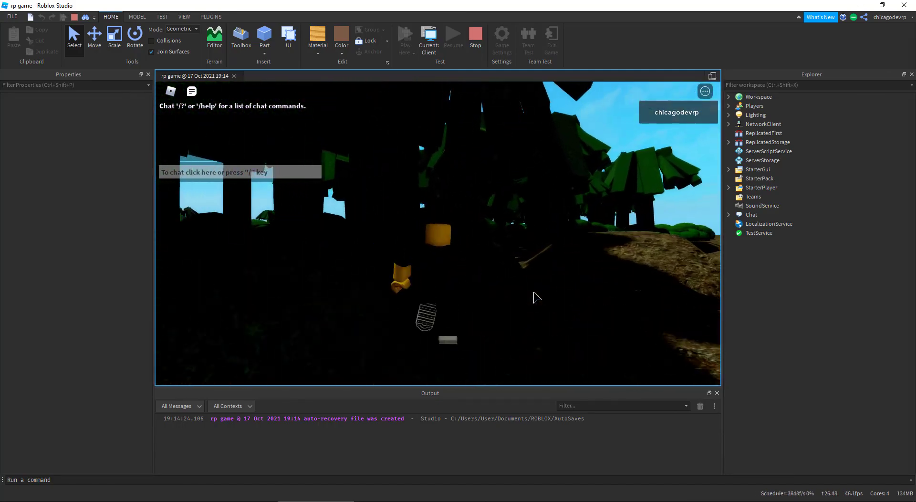
pyautogui.moveTo(537, 298); pyautogui.dragTo(595, 301, button='right')
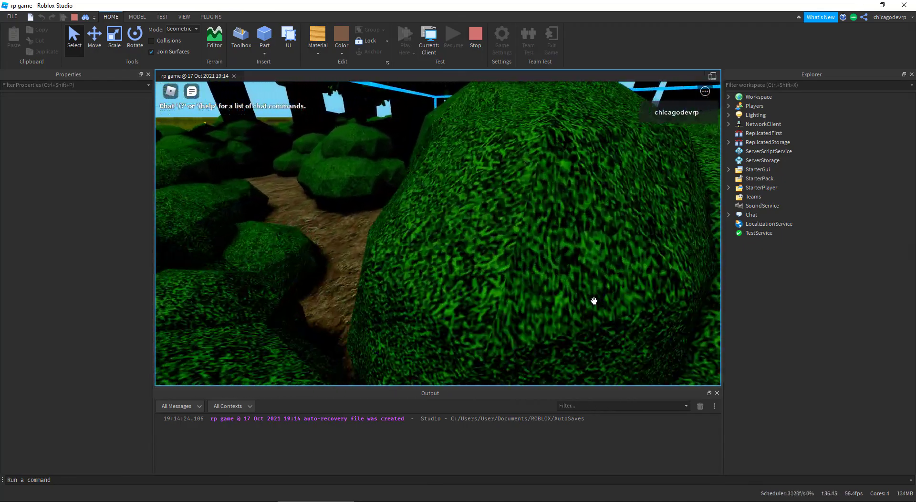
pyautogui.moveTo(594, 301); pyautogui.dragTo(599, 302)
pyautogui.scroll(-10, 600, 301)
pyautogui.moveTo(599, 301); pyautogui.dragTo(599, 302, button='right')
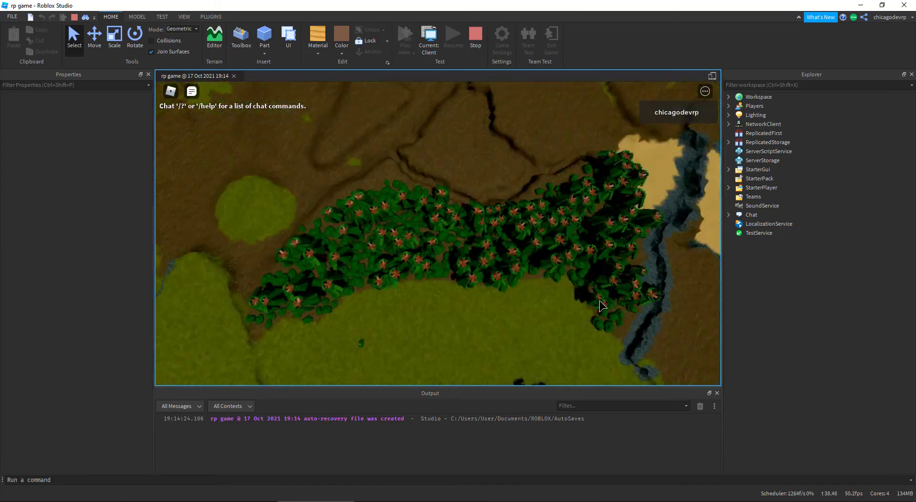
pyautogui.scroll(10, 600, 301)
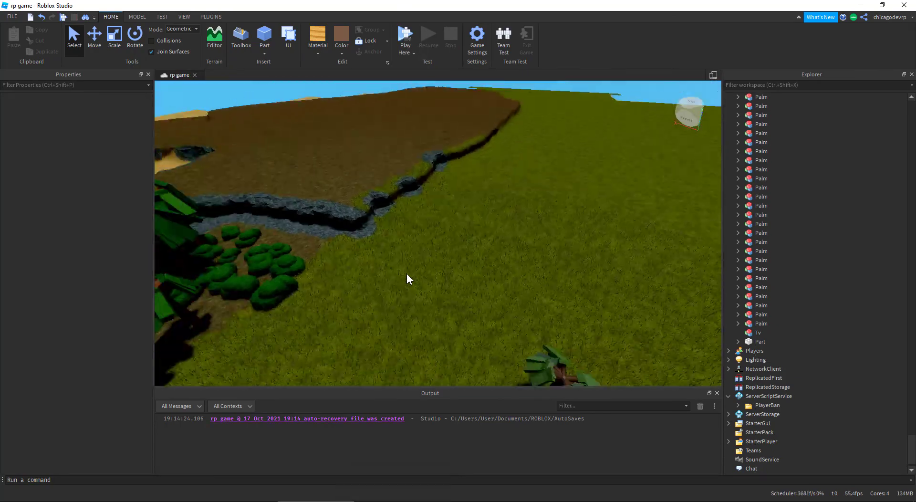
# Survey the edited map from several angles, examining the palm-covered hill edge, rock crevice, lake and surrounding terrain
pyautogui.moveTo(406, 273); pyautogui.dragTo(400, 287, button='right')
pyautogui.scroll(-2, 382, 263)
pyautogui.moveTo(334, 265); pyautogui.dragTo(307, 212, button='right')
pyautogui.scroll(-3, 308, 212)
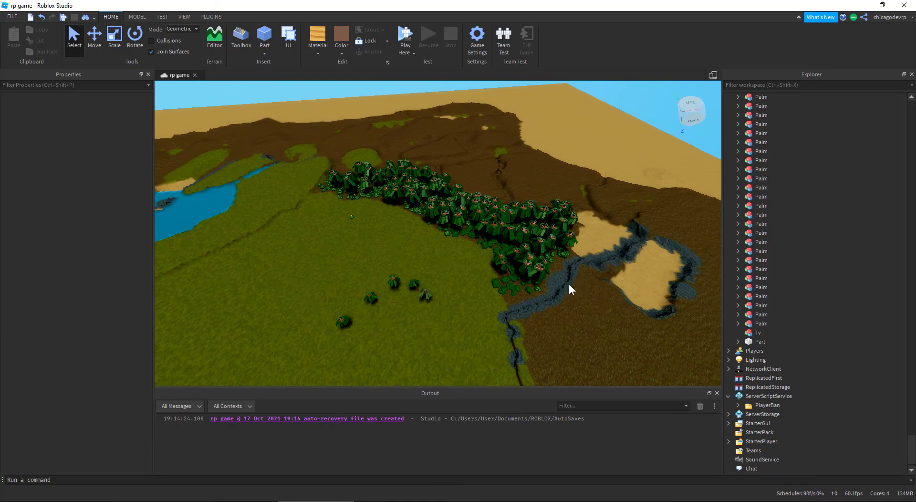
pyautogui.click(392, 501)
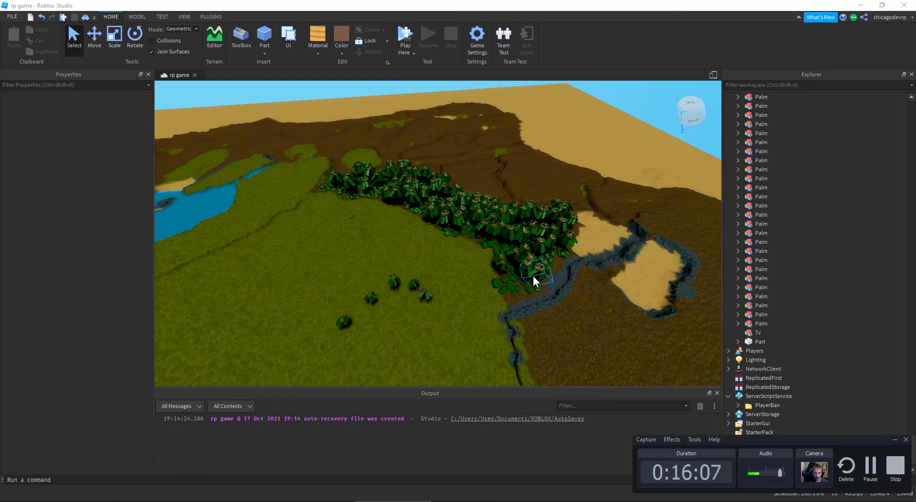
pyautogui.moveTo(533, 276)
pyautogui.mouseDown(button='right')
pyautogui.moveTo(542, 289)
pyautogui.moveTo(523, 275)
pyautogui.mouseUp(button='right')
pyautogui.press('s')
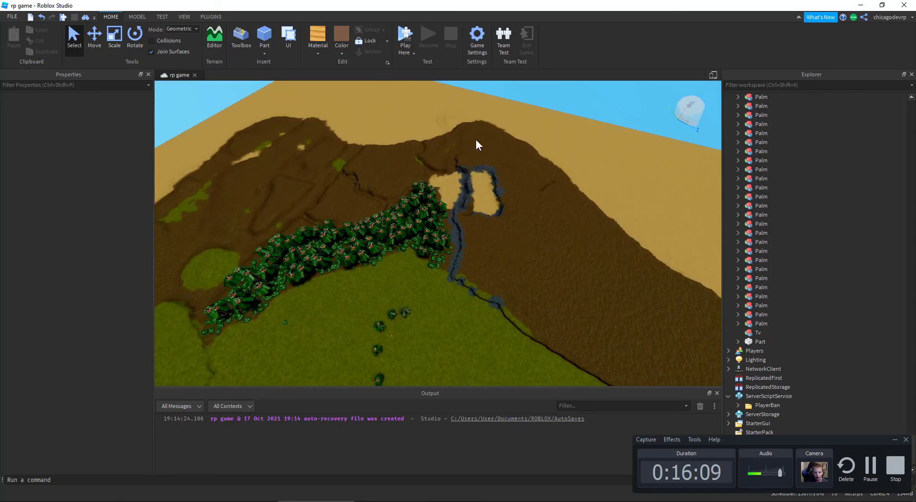
pyautogui.moveTo(476, 139); pyautogui.dragTo(456, 125, button='right')
pyautogui.moveTo(426, 167); pyautogui.dragTo(314, 180, button='right')
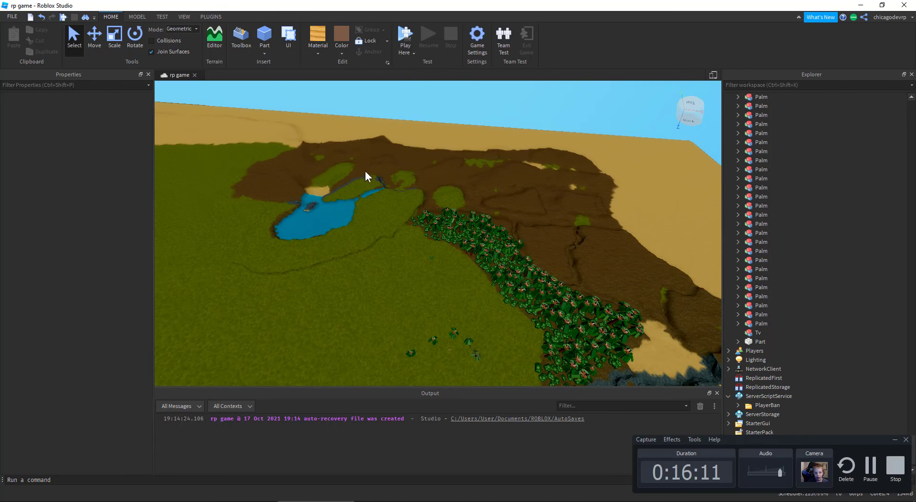
pyautogui.moveTo(441, 260); pyautogui.dragTo(462, 272, button='right')
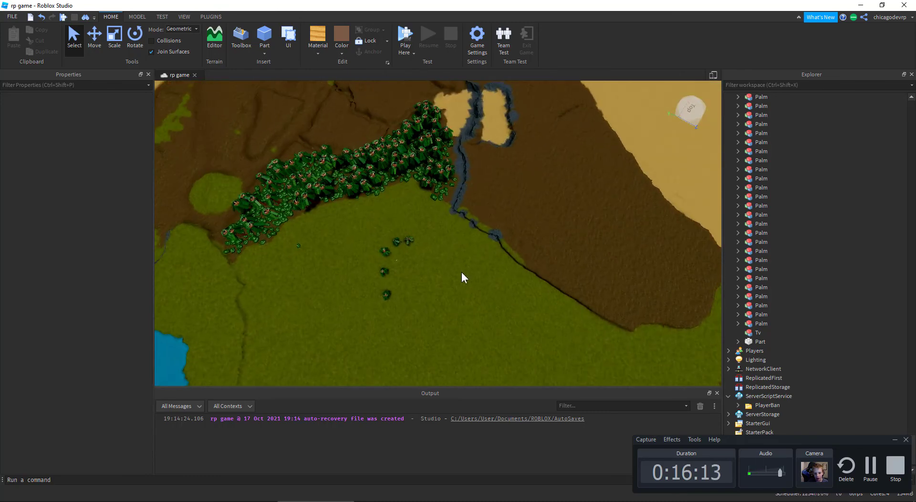